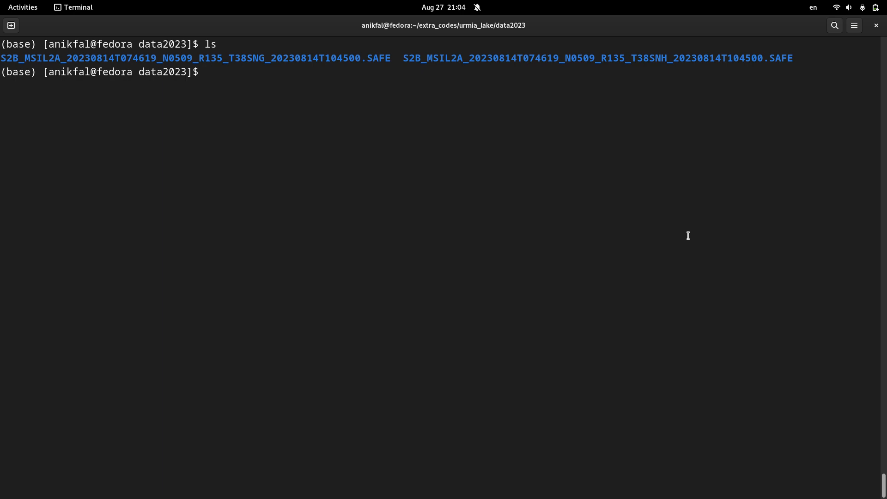
- Compare the names of the two Sentinel-2 SAFE folders, T38SNG and T38SNH, listed in the data2023 directory
{"action": "double_click", "coordinate": [324, 58]}
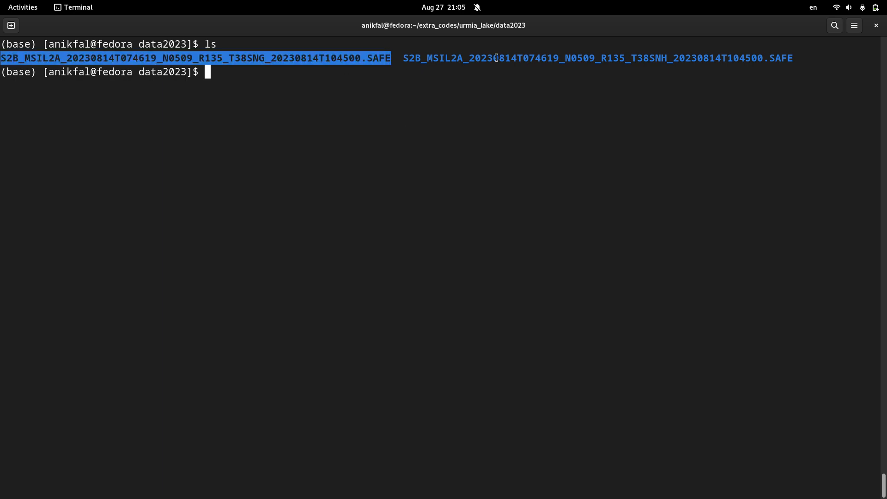
{"action": "double_click", "coordinate": [496, 57]}
{"action": "double_click", "coordinate": [279, 56]}
{"action": "left_click", "coordinate": [458, 59]}
{"action": "double_click", "coordinate": [458, 59]}
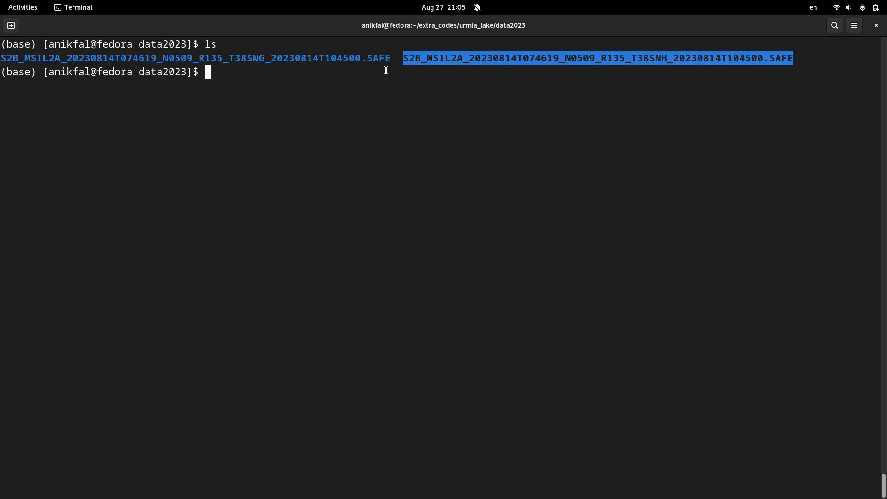
{"action": "left_click", "coordinate": [337, 58]}
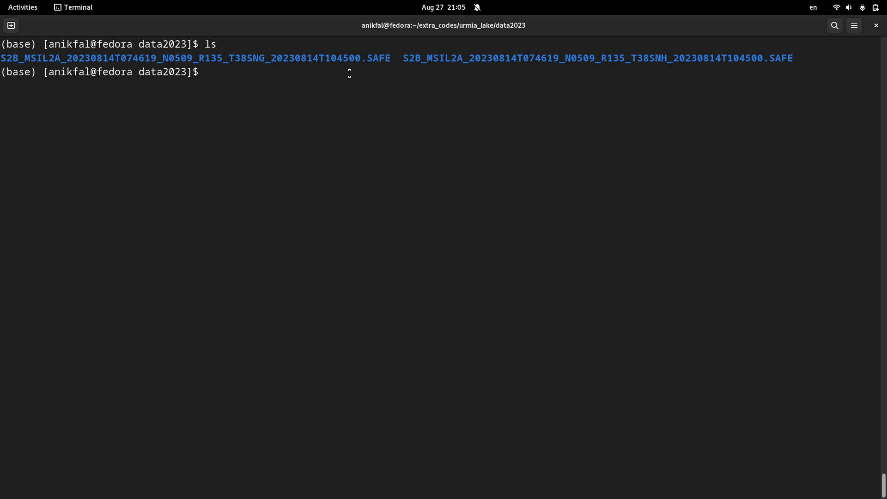
{"action": "double_click", "coordinate": [343, 57]}
{"action": "double_click", "coordinate": [471, 59]}
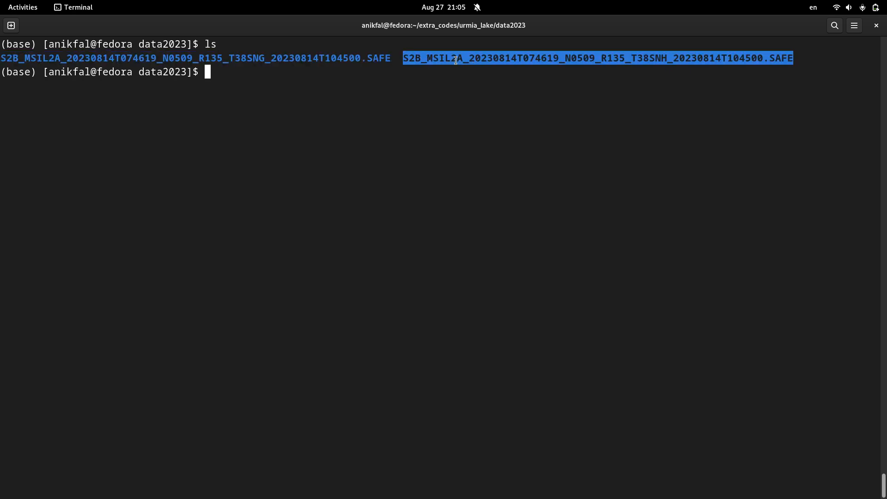
{"action": "double_click", "coordinate": [354, 58]}
{"action": "left_click", "coordinate": [381, 119]}
- Change into the folder S2B_MSIL2A_20230814T074619_N0509_R135_T38SNG_20230814T104500.SAFE and list its contents
{"action": "type", "text": "cd"}
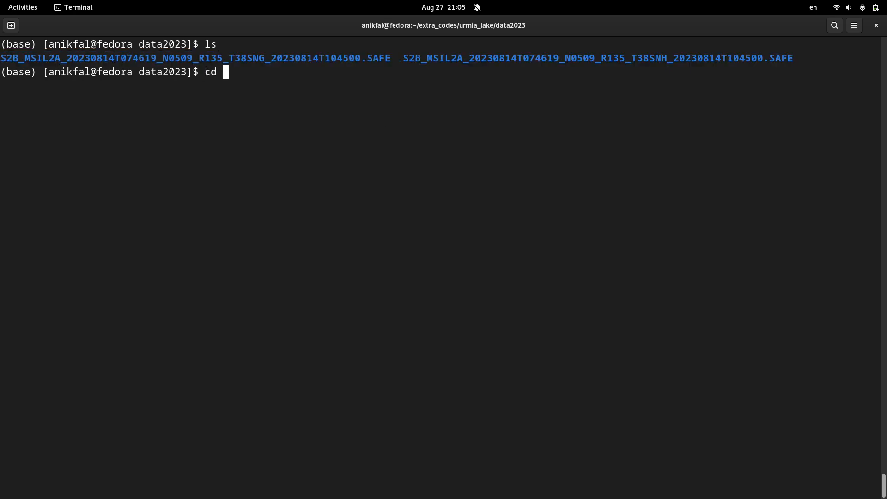
{"action": "double_click", "coordinate": [328, 62]}
{"action": "right_click", "coordinate": [328, 62]}
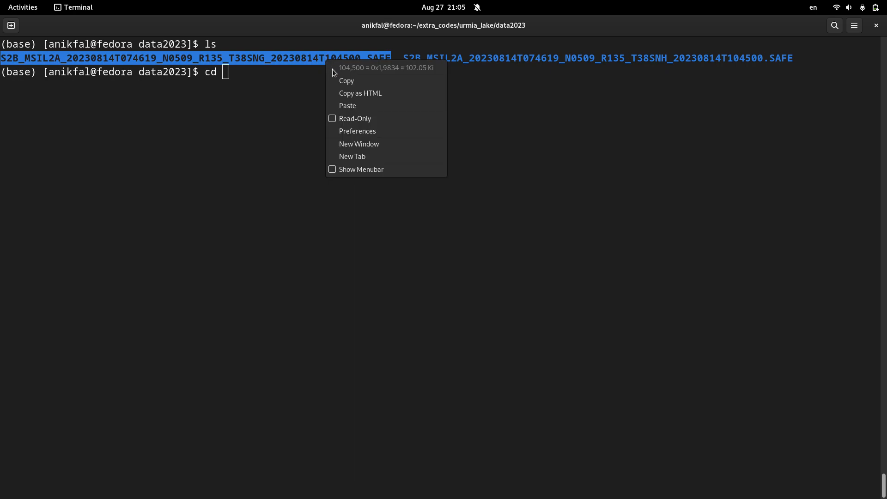
{"action": "left_click", "coordinate": [344, 80]}
{"action": "left_click", "coordinate": [294, 101]}
{"action": "key", "text": "ctrl+shift+v"}
{"action": "key", "text": "Return"}
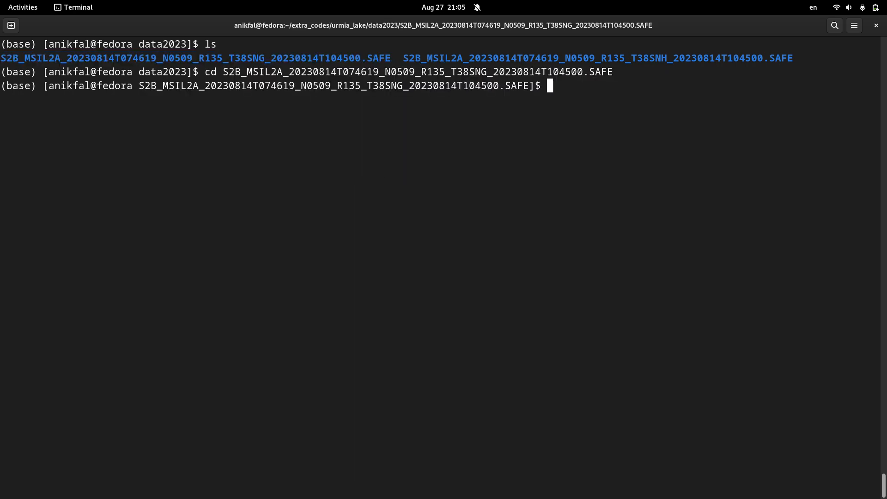
{"action": "type", "text": "ls"}
{"action": "key", "text": "Return"}
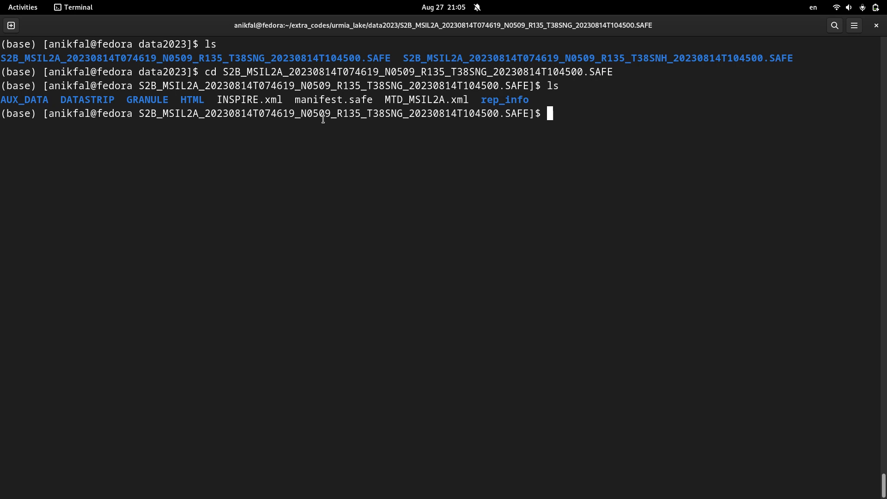
- Change into the GRANULE folder of the T38SNG product and list its contents
{"action": "double_click", "coordinate": [196, 103]}
{"action": "double_click", "coordinate": [144, 102]}
{"action": "double_click", "coordinate": [93, 99]}
{"action": "left_click", "coordinate": [27, 101]}
{"action": "type", "text": "cd"}
{"action": "double_click", "coordinate": [145, 96]}
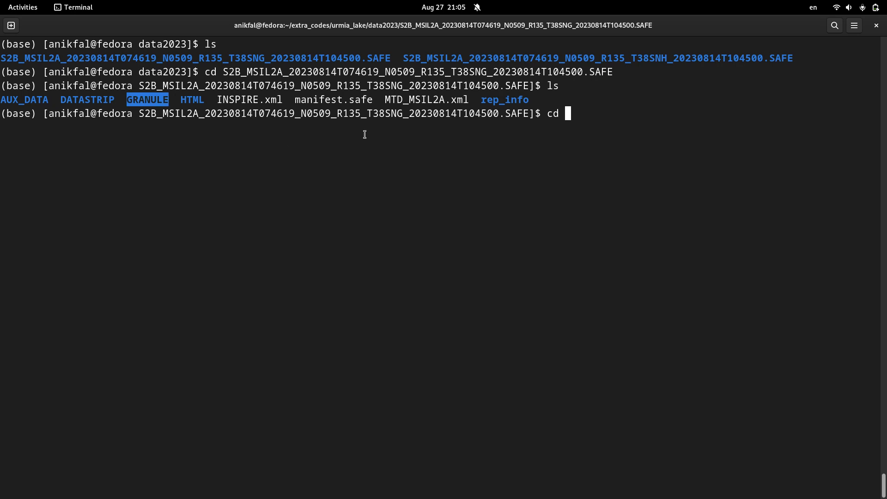
{"action": "right_click", "coordinate": [125, 101]}
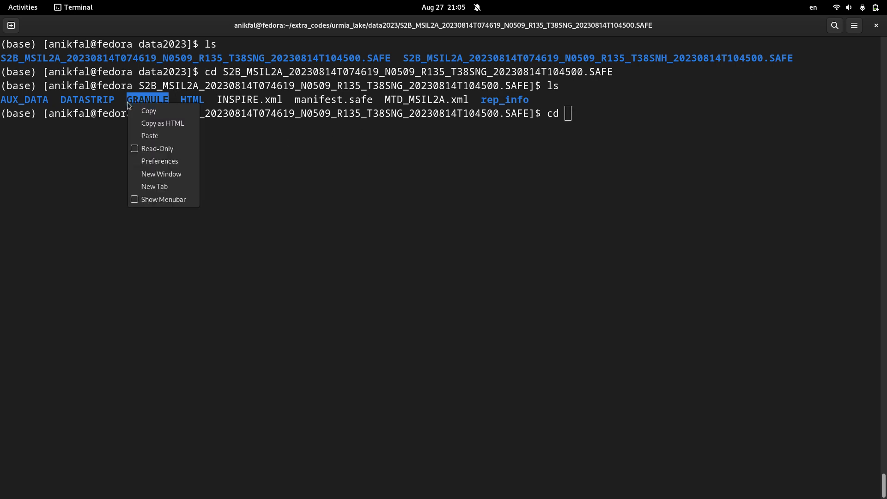
{"action": "left_click", "coordinate": [182, 110]}
{"action": "left_click", "coordinate": [417, 173]}
{"action": "key", "text": "ctrl+shift+v"}
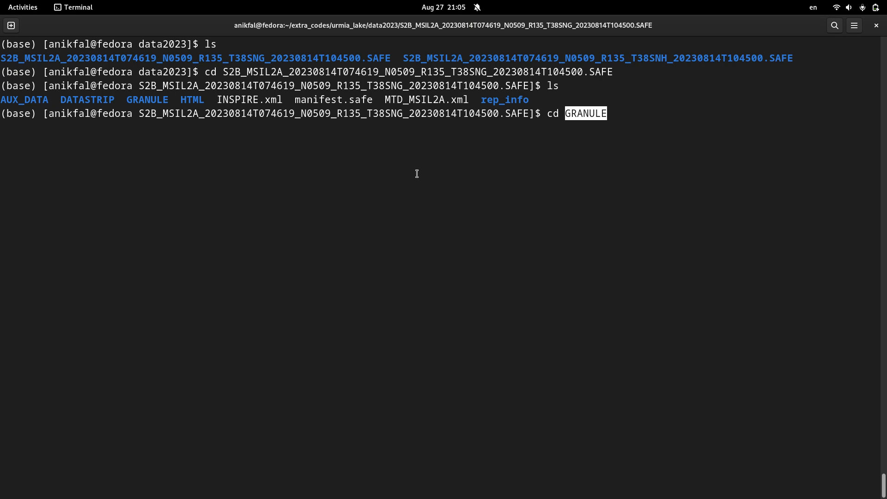
{"action": "key", "text": "Return"}
{"action": "type", "text": "ls"}
{"action": "key", "text": "Return"}
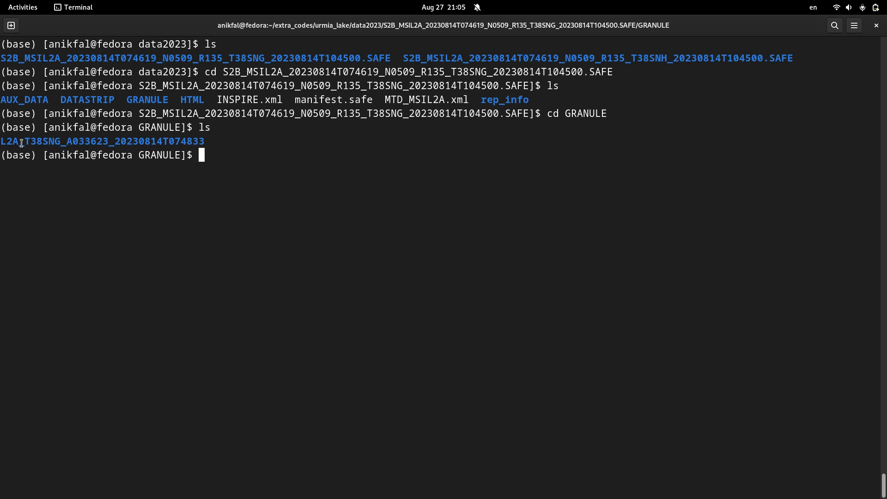
- Change into the folder L2A_T38SNG_A033623_20230814T074833 and list its contents
{"action": "left_click_drag", "start_coordinate": [19, 143], "coordinate": [1, 143]}
{"action": "left_click", "coordinate": [20, 160]}
{"action": "type", "text": "cd L"}
{"action": "key", "text": "Tab"}
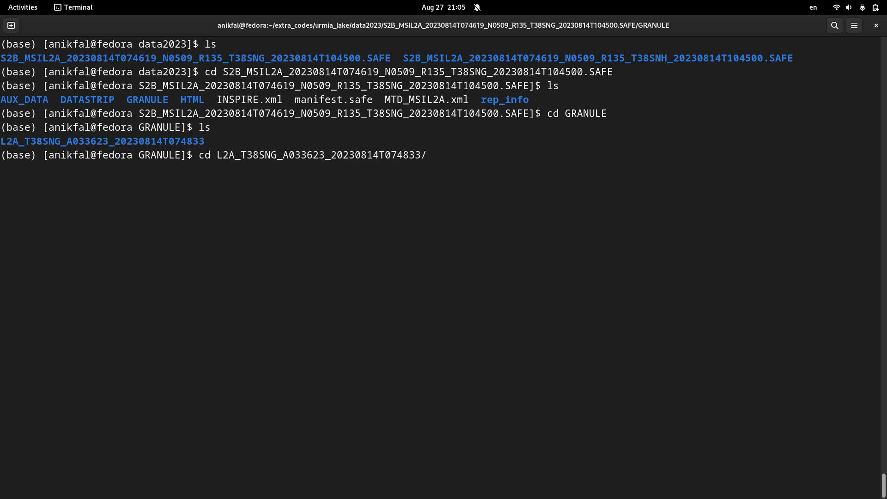
{"action": "key", "text": "Return"}
{"action": "type", "text": "ls"}
{"action": "key", "text": "Return"}
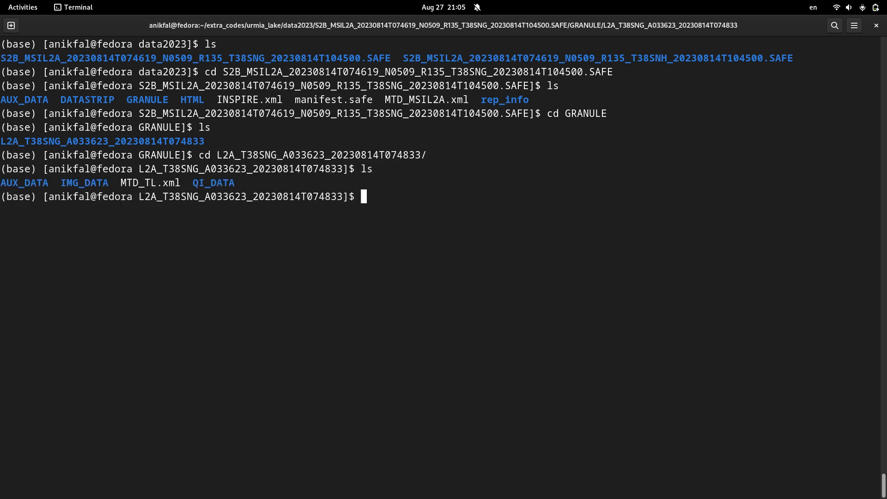
- Change into the QI_DATA folder and list its quality files
{"action": "type", "text": "cd"}
{"action": "left_click_drag", "start_coordinate": [193, 184], "coordinate": [204, 184]}
{"action": "left_click", "coordinate": [205, 183]}
{"action": "type", "text": "A"}
{"action": "key", "text": "Tab"}
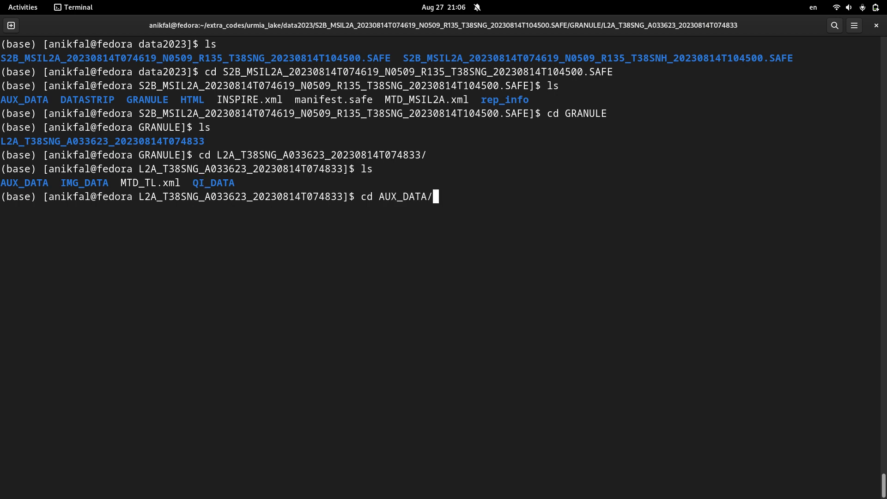
{"action": "key", "text": "BackSpace"}
{"action": "key", "text": "BackSpace"}
{"action": "key", "text": "BackSpace"}
{"action": "key", "text": "BackSpace"}
{"action": "key", "text": "BackSpace"}
{"action": "key", "text": "BackSpace"}
{"action": "key", "text": "BackSpace"}
{"action": "key", "text": "BackSpace"}
{"action": "key", "text": "BackSpace"}
{"action": "type", "text": "Q"}
{"action": "key", "text": "Tab"}
{"action": "key", "text": "Return"}
{"action": "type", "text": "ls"}
{"action": "key", "text": "Return"}
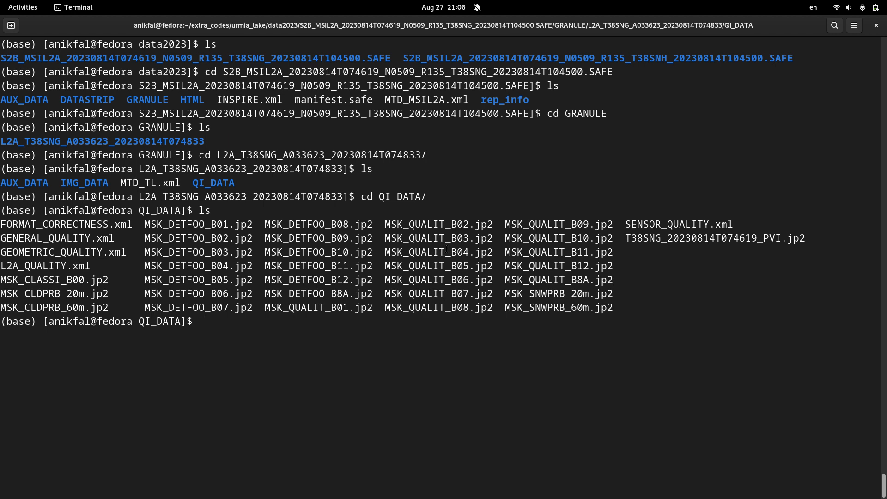
- Go back up one level from QI_DATA and list the granule folder's contents
{"action": "type", "text": "cd .."}
{"action": "key", "text": "Return"}
{"action": "type", "text": "ls"}
{"action": "key", "text": "Return"}
- Change into the IMG_DATA folder and list its resolution subfolders
{"action": "type", "text": "cd"}
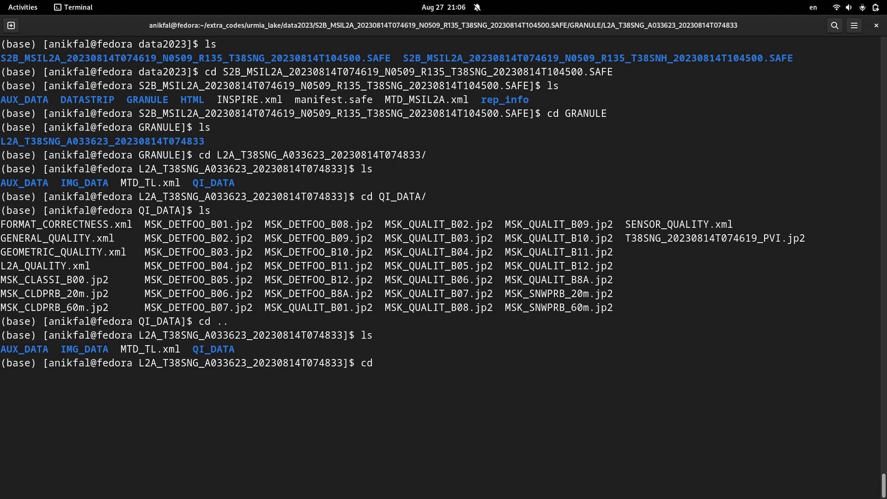
{"action": "double_click", "coordinate": [95, 349]}
{"action": "middle_click", "coordinate": [98, 349]}
{"action": "key", "text": "Tab"}
{"action": "key", "text": "Return"}
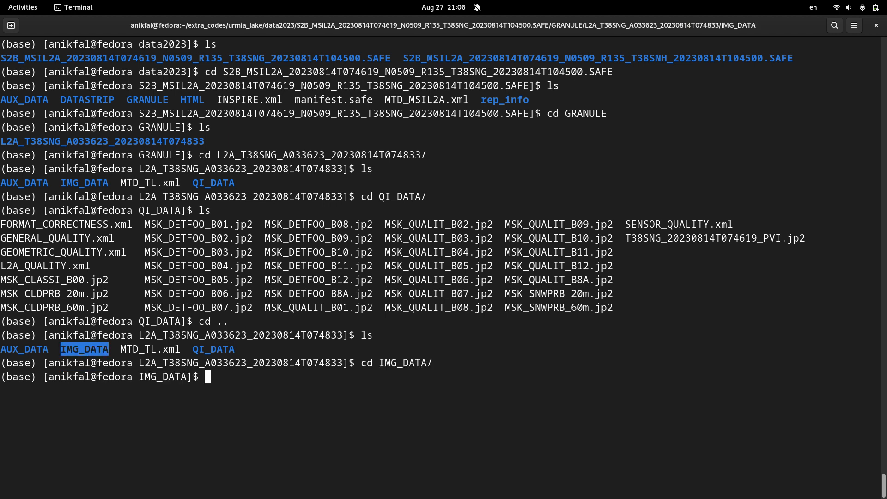
{"action": "type", "text": "ls"}
{"action": "key", "text": "Return"}
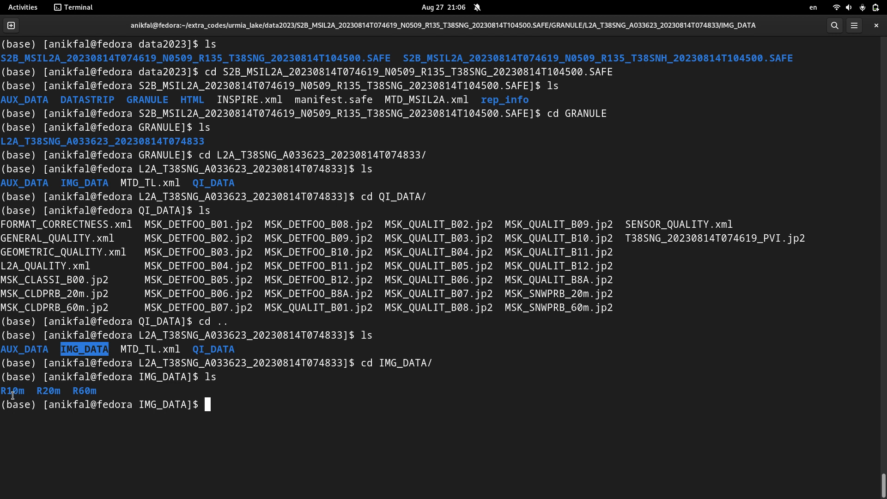
- Change into the R10m folder and list its 10 m resolution image files
{"action": "left_click_drag", "start_coordinate": [9, 390], "coordinate": [91, 390]}
{"action": "left_click", "coordinate": [93, 390]}
{"action": "type", "text": "cd R"}
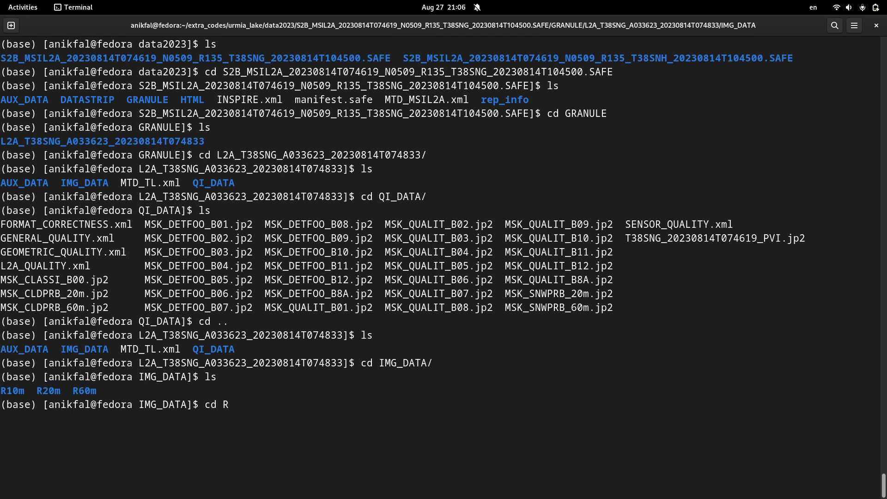
{"action": "type", "text": "1"}
{"action": "key", "text": "Tab"}
{"action": "key", "text": "Return"}
{"action": "type", "text": "ls"}
{"action": "key", "text": "Return"}
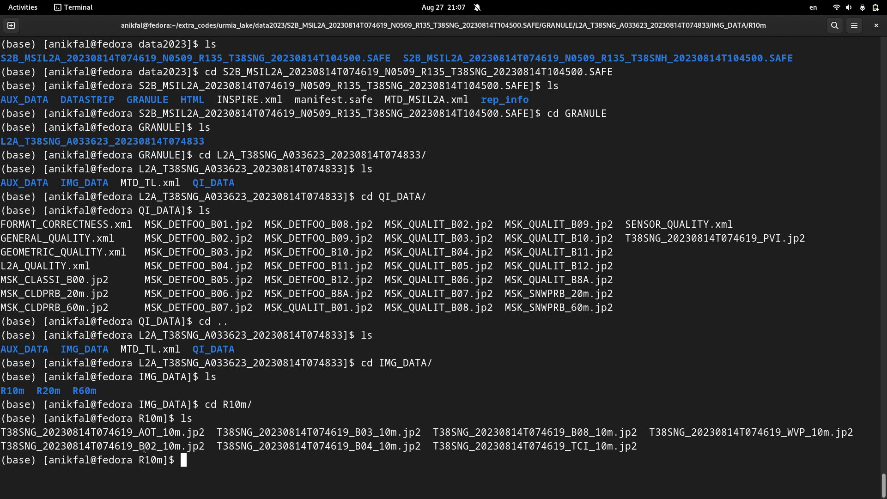
- Examine the band identifiers B02, B03, B04 and B08 in the 10 m image file names
{"action": "left_click_drag", "start_coordinate": [139, 446], "coordinate": [157, 446]}
{"action": "left_click_drag", "start_coordinate": [353, 432], "coordinate": [372, 446]}
{"action": "left_click_drag", "start_coordinate": [570, 431], "coordinate": [589, 432]}
{"action": "left_click", "coordinate": [461, 447]}
- Switch to Firefox and search the web for "sntinel rgb compisites"
{"action": "mouse_move", "coordinate": [1, 11]}
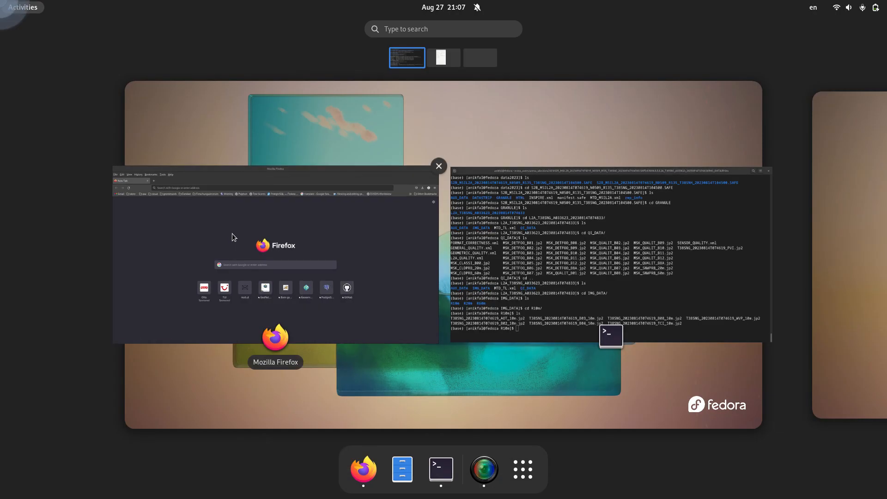
{"action": "left_click", "coordinate": [231, 234]}
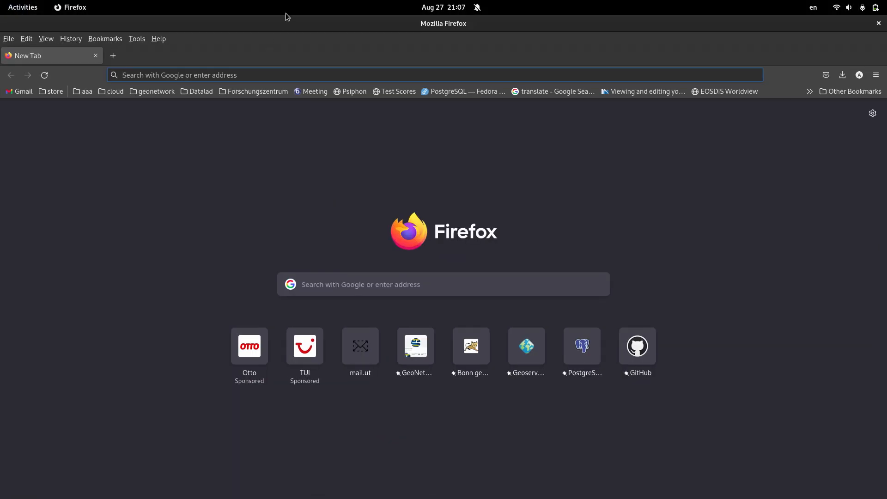
{"action": "type", "text": "search"}
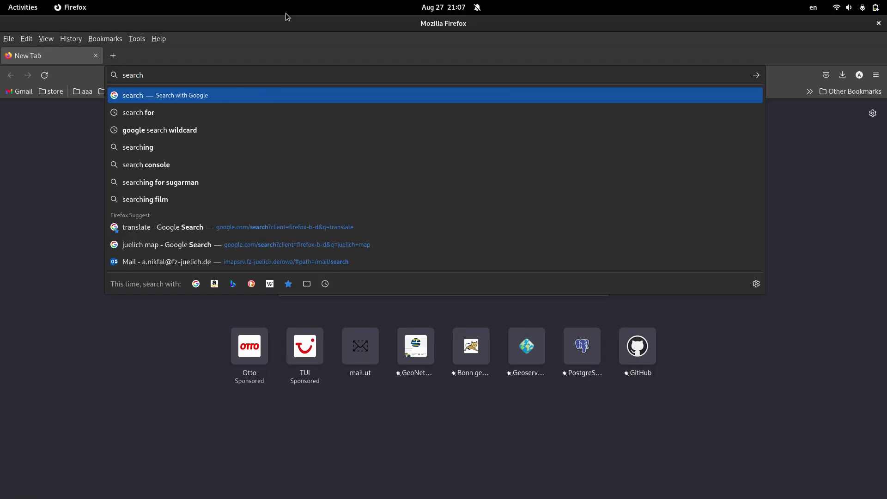
{"action": "key", "text": "BackSpace"}
{"action": "key", "text": "BackSpace"}
{"action": "key", "text": "BackSpace"}
{"action": "key", "text": "BackSpace"}
{"action": "key", "text": "BackSpace"}
{"action": "type", "text": "nti"}
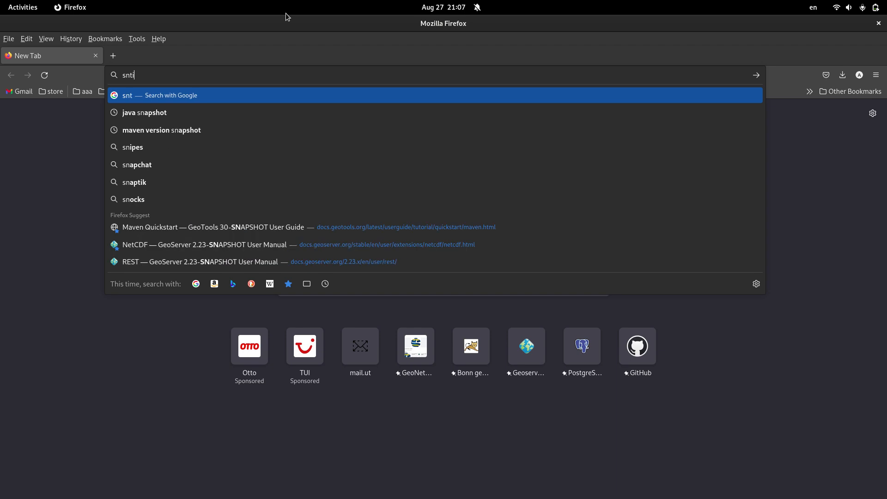
{"action": "type", "text": "nel "}
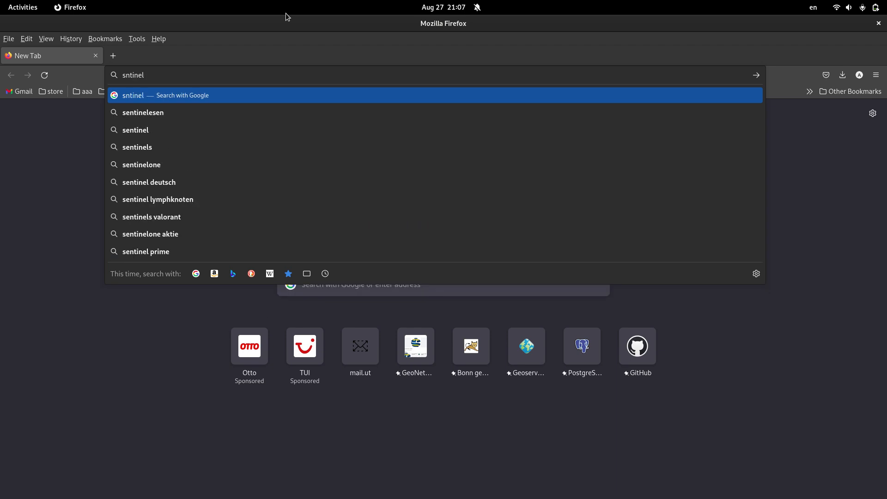
{"action": "type", "text": "rgb"}
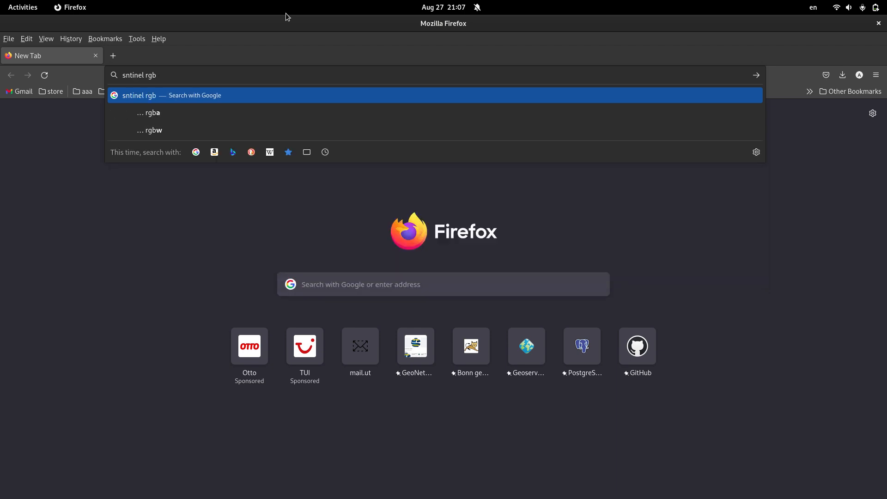
{"action": "type", "text": " compisit"}
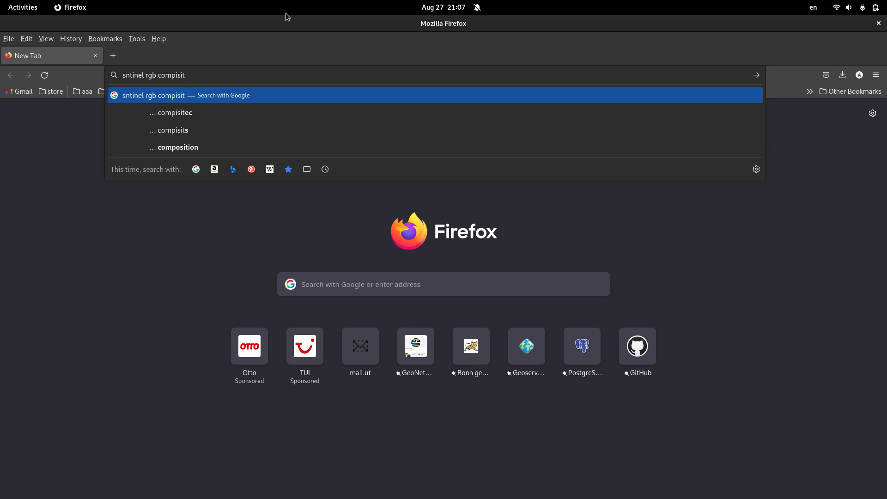
{"action": "type", "text": "es"}
{"action": "key", "text": "Return"}
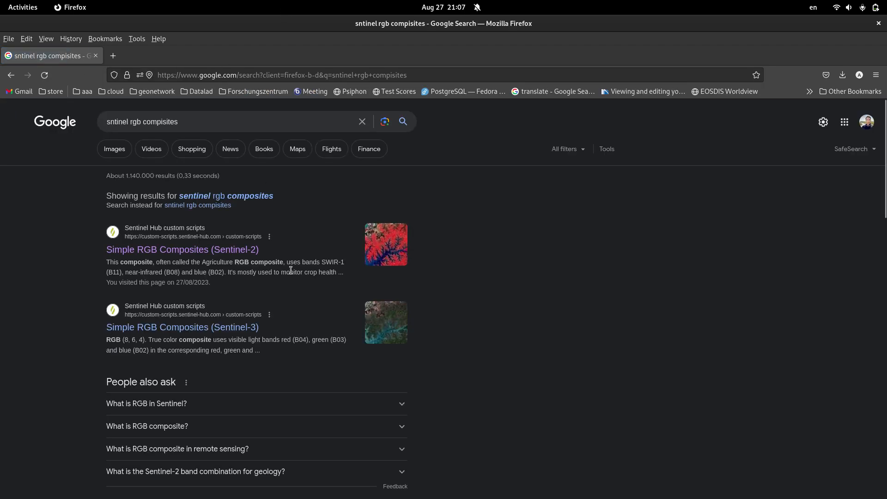
- Open the Sentinel Hub result Simple RGB Composites (Sentinel-2) and read the True Color and False Color band combinations
{"action": "left_click", "coordinate": [231, 250]}
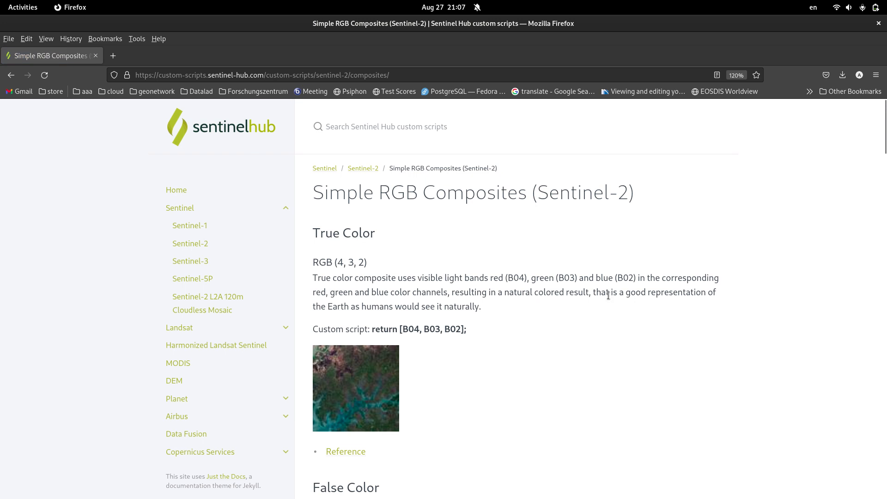
{"action": "scroll", "coordinate": [610, 300], "scroll_direction": "down", "scroll_amount": 3}
{"action": "scroll", "coordinate": [595, 265], "scroll_direction": "up", "scroll_amount": 2}
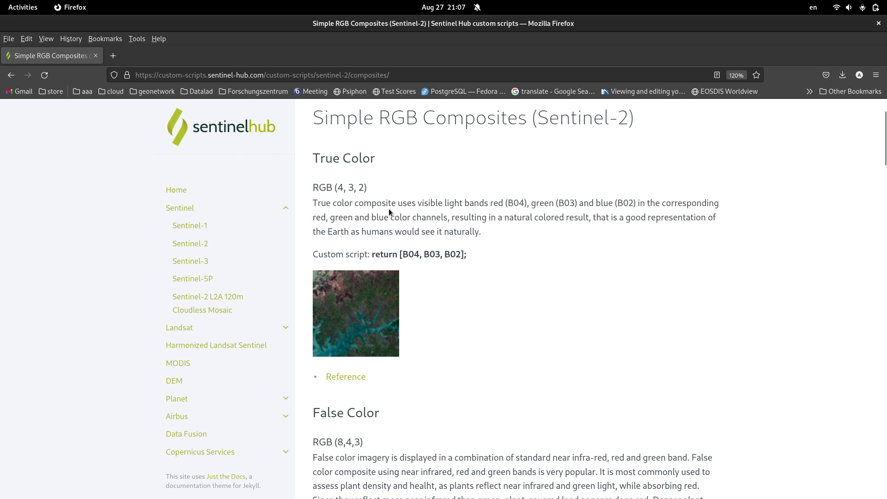
{"action": "double_click", "coordinate": [340, 187]}
{"action": "left_click", "coordinate": [344, 189]}
{"action": "scroll", "coordinate": [394, 221], "scroll_direction": "down", "scroll_amount": 3}
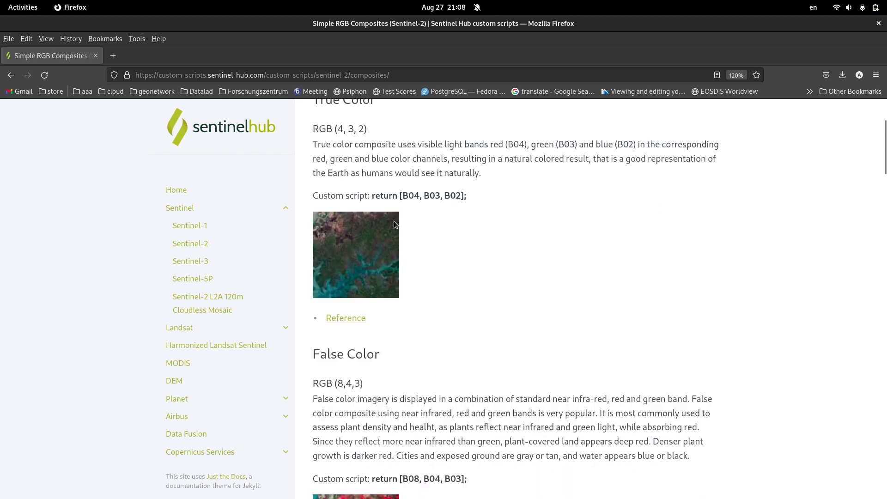
{"action": "scroll", "coordinate": [399, 237], "scroll_direction": "up", "scroll_amount": 3}
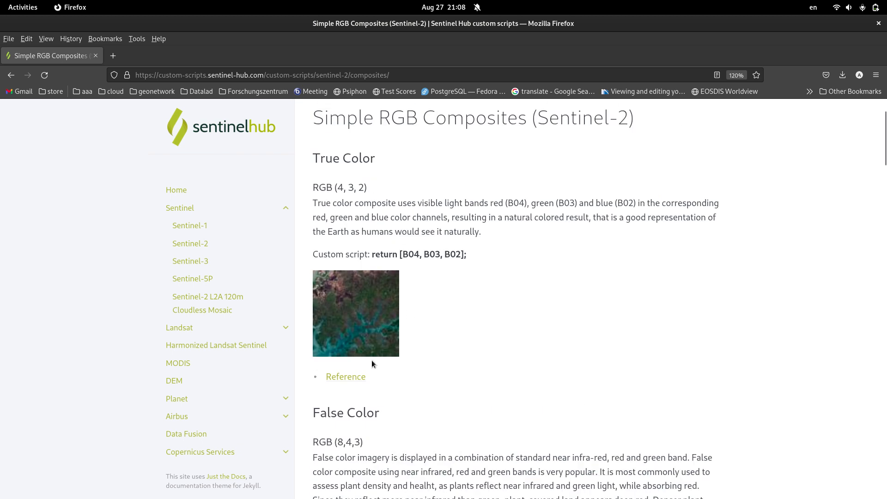
{"action": "scroll", "coordinate": [372, 361], "scroll_direction": "down", "scroll_amount": 9}
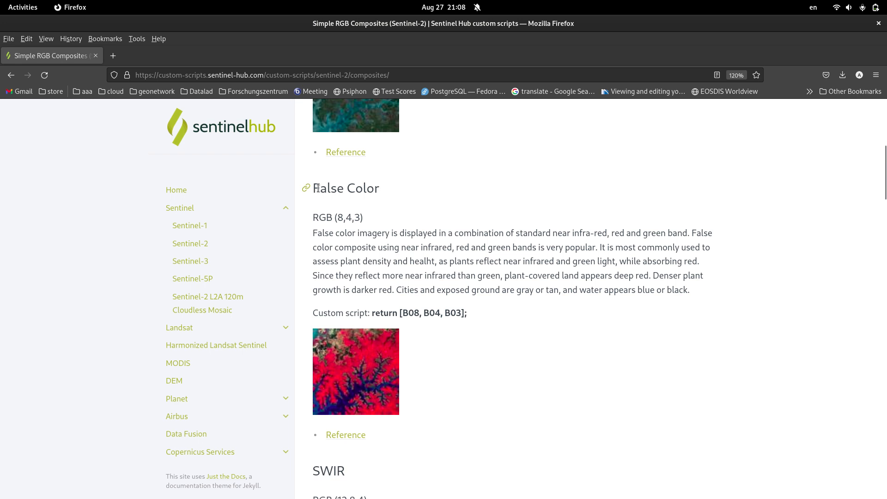
{"action": "left_click_drag", "start_coordinate": [315, 188], "coordinate": [359, 187]}
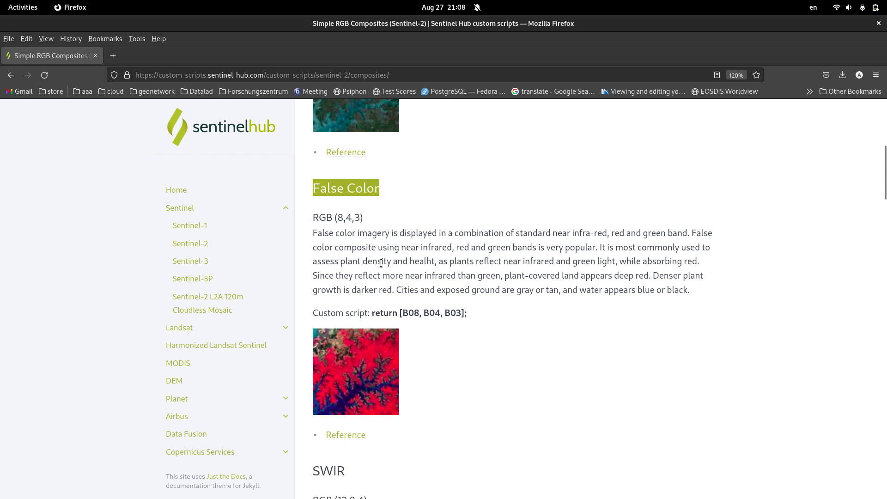
- Read the False Color section, covering its RGB (8,4,3) band order and how plant-covered land appears
{"action": "left_click_drag", "start_coordinate": [337, 217], "coordinate": [340, 219]}
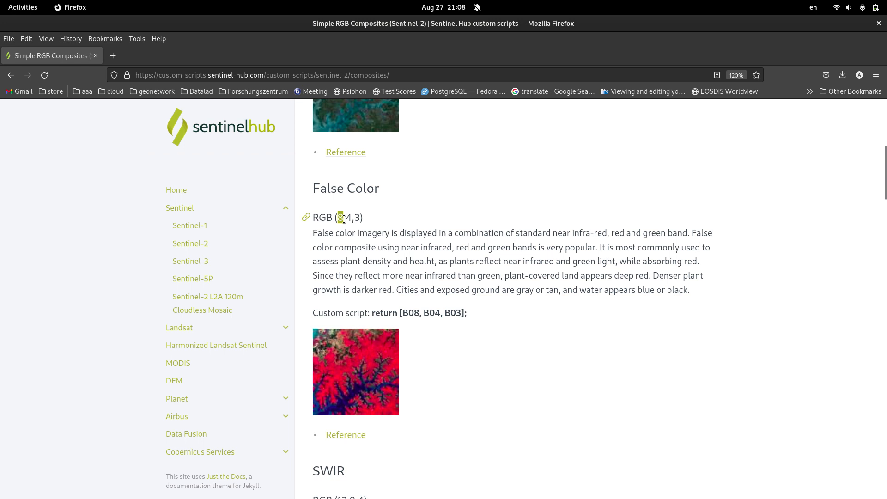
{"action": "left_click", "coordinate": [362, 236]}
{"action": "scroll", "coordinate": [392, 258], "scroll_direction": "up", "scroll_amount": 3}
{"action": "scroll", "coordinate": [392, 256], "scroll_direction": "down", "scroll_amount": 3}
{"action": "scroll", "coordinate": [390, 253], "scroll_direction": "down", "scroll_amount": 3}
{"action": "left_click_drag", "start_coordinate": [371, 175], "coordinate": [520, 215]}
{"action": "left_click", "coordinate": [521, 223]}
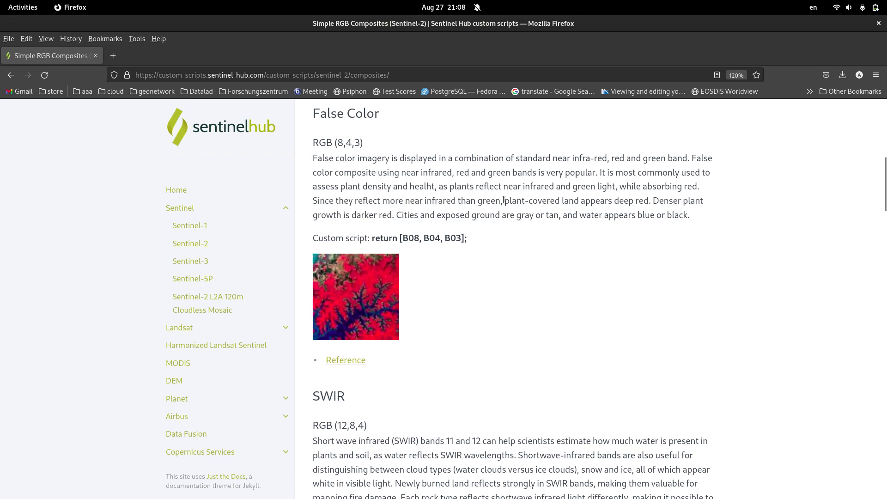
{"action": "left_click_drag", "start_coordinate": [504, 200], "coordinate": [586, 204]}
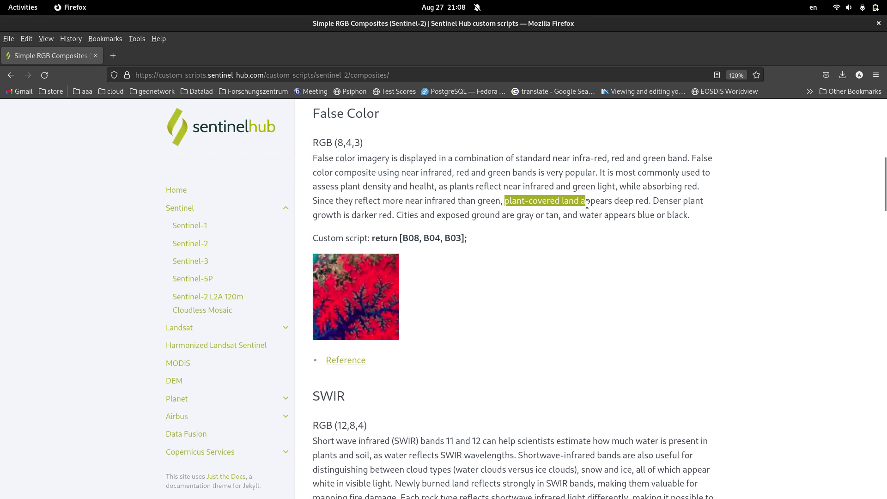
{"action": "left_click", "coordinate": [615, 212]}
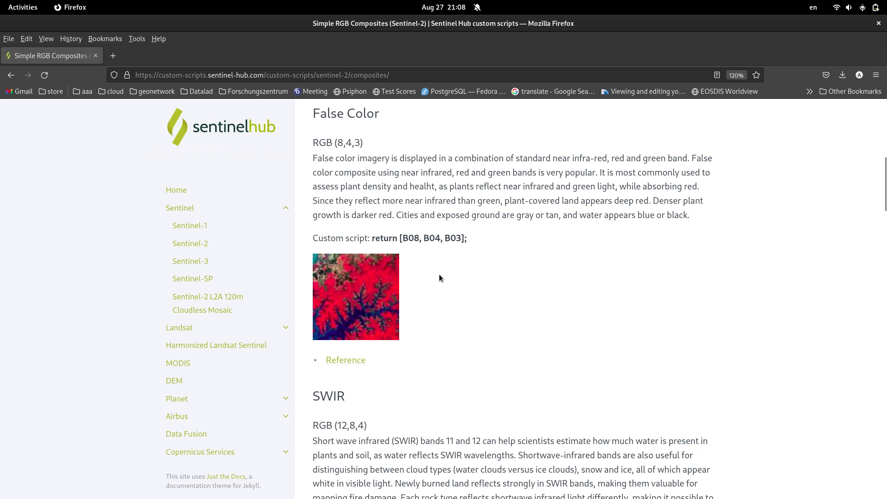
- Read the SWIR composite section and its RGB (12,8,4) band combination
{"action": "scroll", "coordinate": [463, 264], "scroll_direction": "down", "scroll_amount": 3}
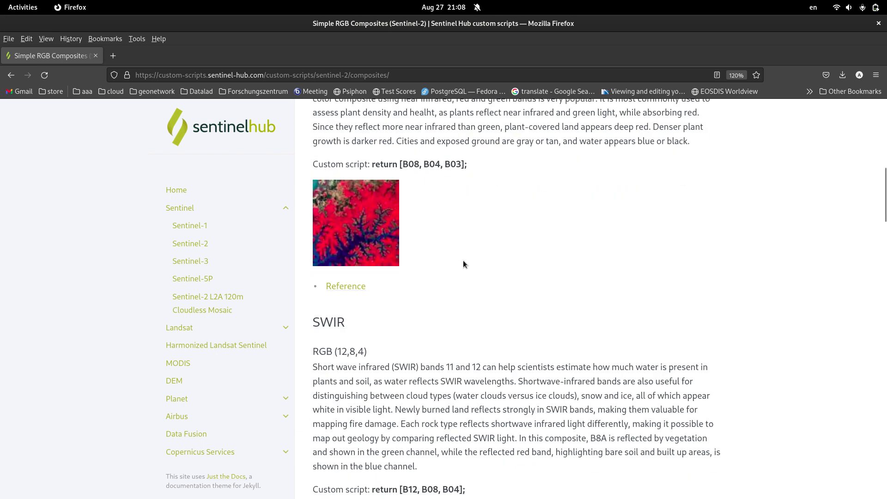
{"action": "scroll", "coordinate": [463, 263], "scroll_direction": "down", "scroll_amount": 3}
{"action": "scroll", "coordinate": [470, 292], "scroll_direction": "down", "scroll_amount": 3}
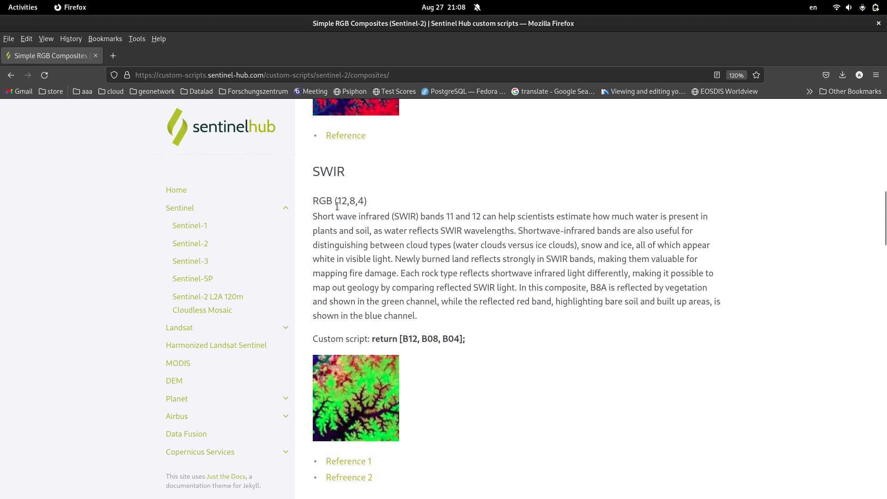
{"action": "double_click", "coordinate": [320, 172]}
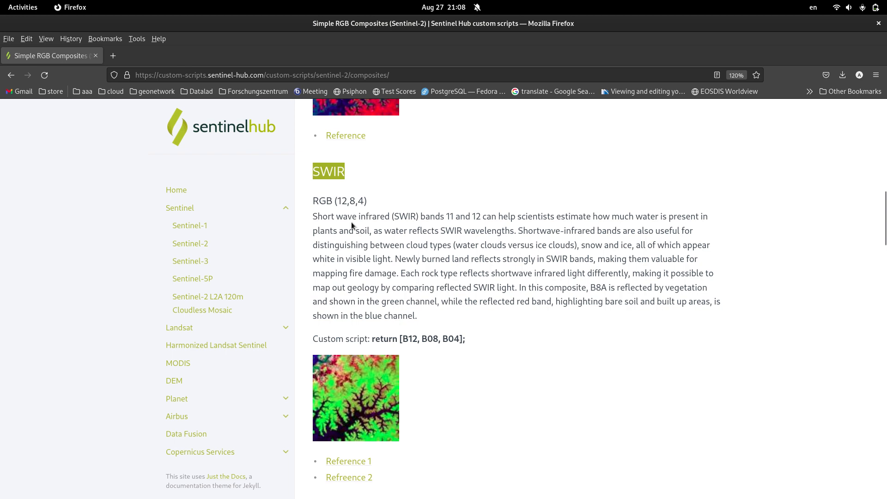
{"action": "left_click_drag", "start_coordinate": [327, 201], "coordinate": [368, 200]}
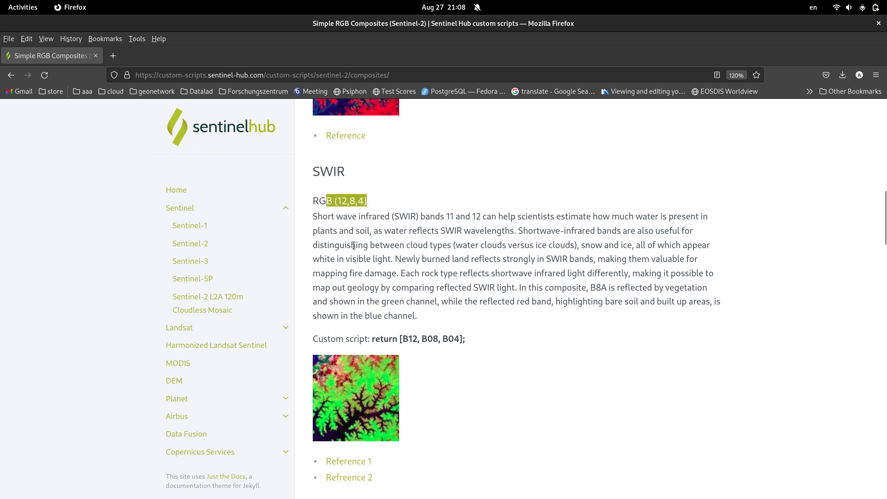
{"action": "left_click", "coordinate": [387, 267]}
- Compare band 12 in the SWIR combination with the bands of the False Color composite above it
{"action": "scroll", "coordinate": [370, 267], "scroll_direction": "up", "scroll_amount": 3}
{"action": "left_click_drag", "start_coordinate": [335, 276], "coordinate": [347, 276]}
{"action": "left_click", "coordinate": [359, 276]}
{"action": "scroll", "coordinate": [414, 306], "scroll_direction": "up", "scroll_amount": 3}
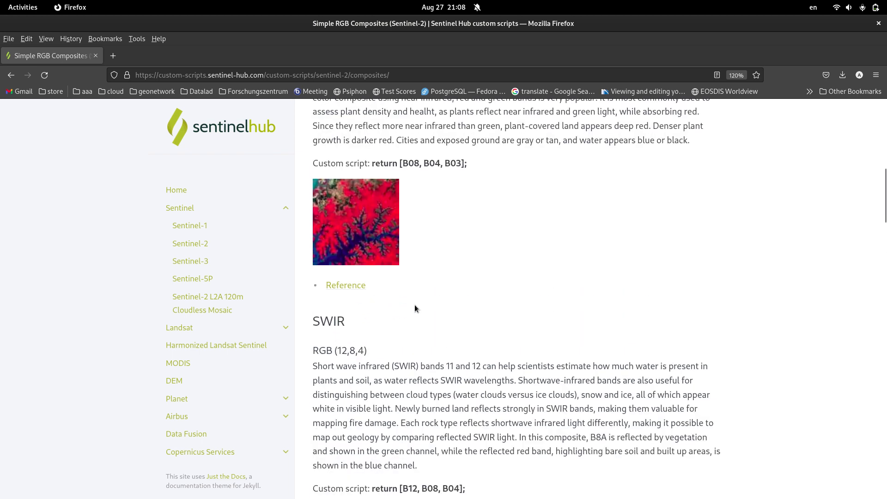
{"action": "scroll", "coordinate": [416, 305], "scroll_direction": "up", "scroll_amount": 7}
{"action": "scroll", "coordinate": [417, 303], "scroll_direction": "down", "scroll_amount": 7}
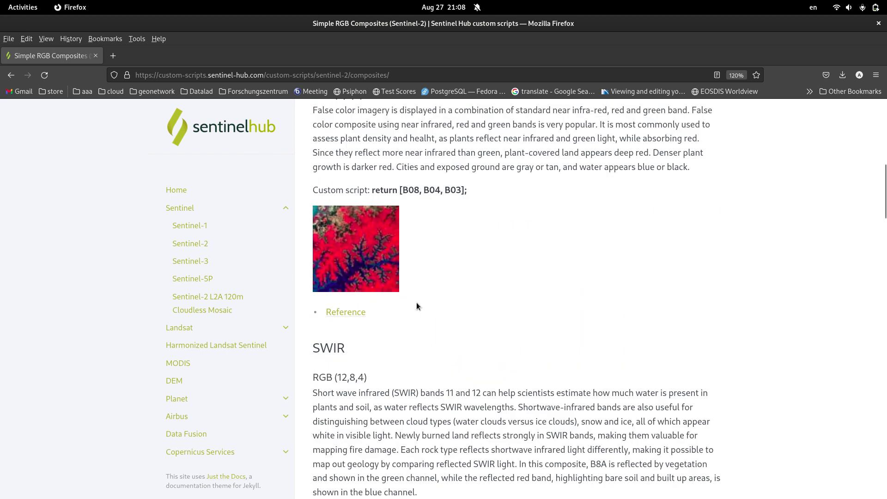
{"action": "left_click_drag", "start_coordinate": [337, 350], "coordinate": [346, 350]}
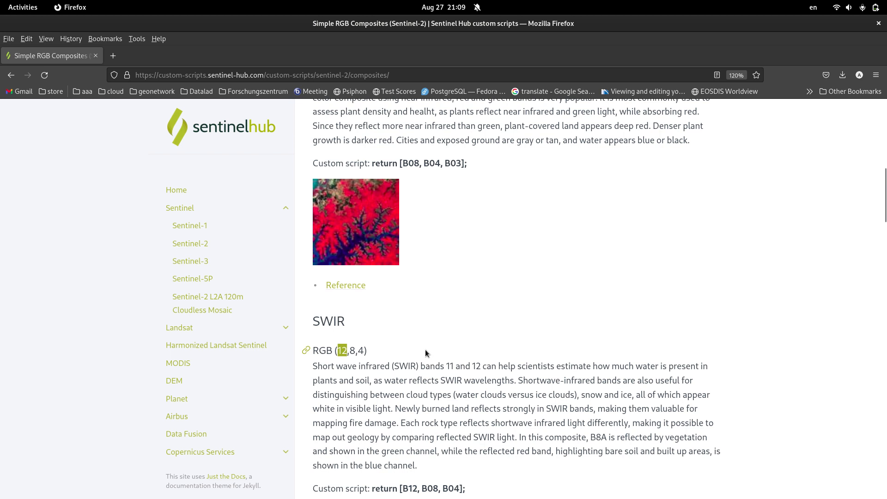
{"action": "scroll", "coordinate": [419, 346], "scroll_direction": "down", "scroll_amount": 3}
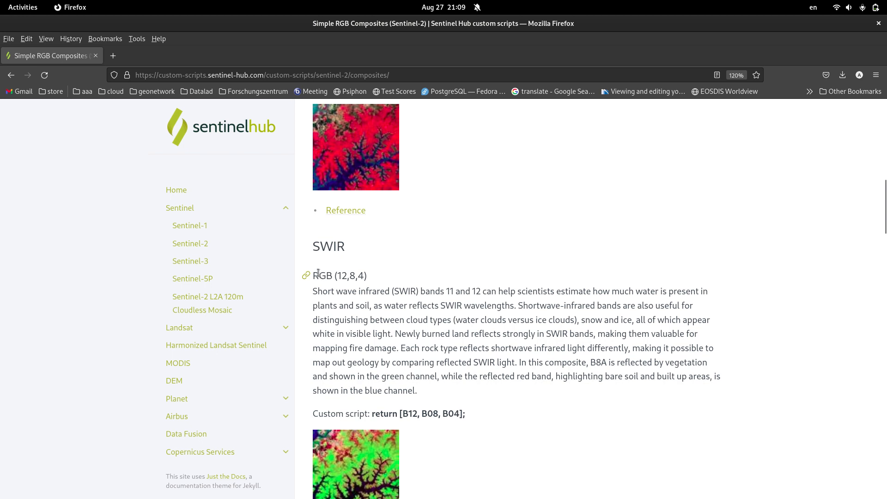
{"action": "left_click_drag", "start_coordinate": [313, 276], "coordinate": [363, 277]}
{"action": "left_click", "coordinate": [347, 286]}
{"action": "left_click", "coordinate": [341, 278]}
{"action": "left_click_drag", "start_coordinate": [338, 277], "coordinate": [346, 276]}
{"action": "scroll", "coordinate": [439, 314], "scroll_direction": "up", "scroll_amount": 3}
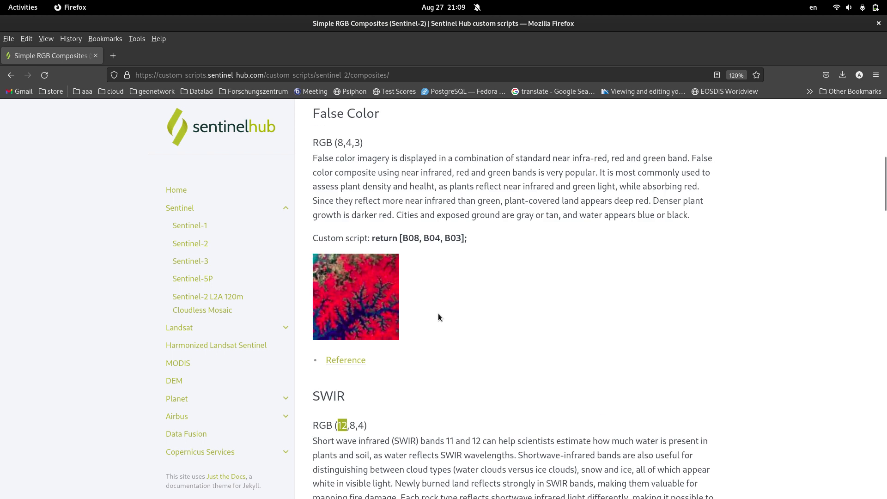
- Look through the remaining composites on the page, including Agriculture, Geology and Bathimetric, for their band combinations
{"action": "scroll", "coordinate": [442, 315], "scroll_direction": "down", "scroll_amount": 9}
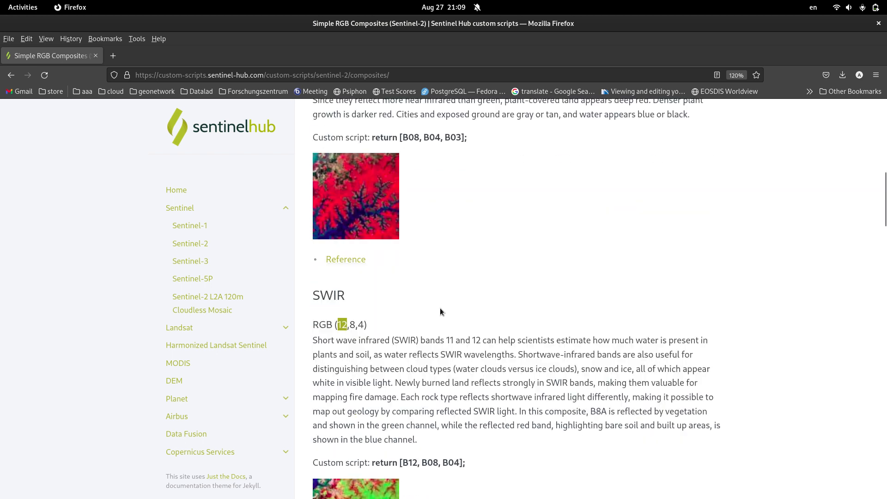
{"action": "scroll", "coordinate": [440, 303], "scroll_direction": "down", "scroll_amount": 3}
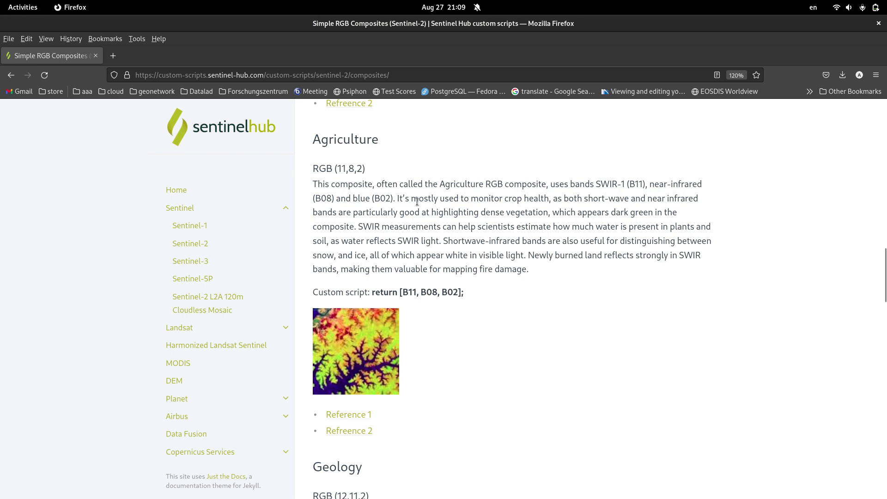
{"action": "scroll", "coordinate": [419, 202], "scroll_direction": "down", "scroll_amount": 5}
{"action": "scroll", "coordinate": [472, 224], "scroll_direction": "down", "scroll_amount": 2}
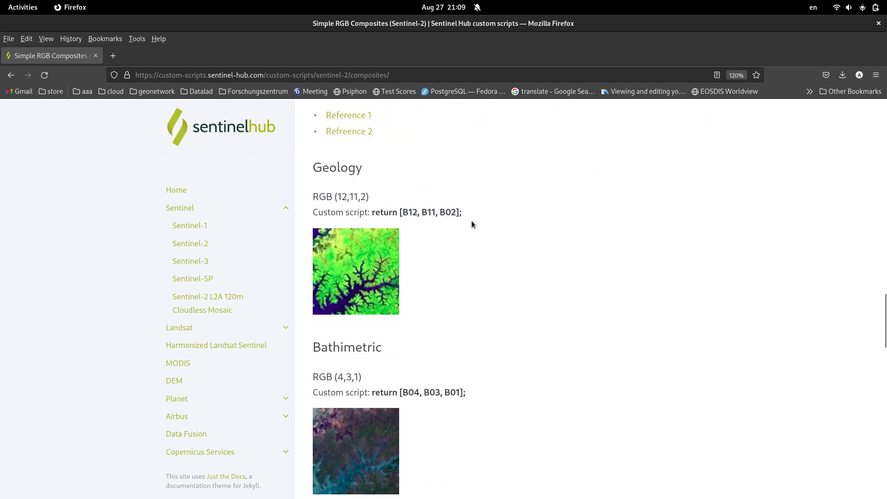
{"action": "scroll", "coordinate": [478, 223], "scroll_direction": "down", "scroll_amount": 1}
{"action": "scroll", "coordinate": [477, 222], "scroll_direction": "down", "scroll_amount": 4}
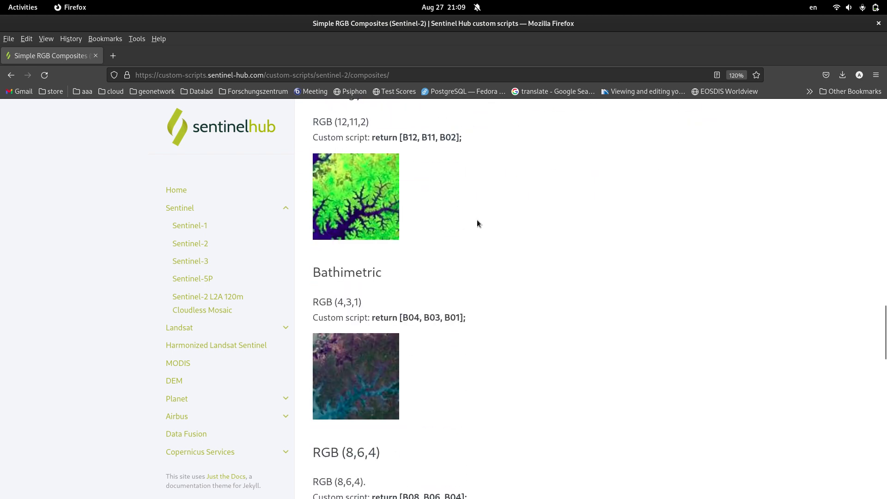
{"action": "scroll", "coordinate": [545, 238], "scroll_direction": "up", "scroll_amount": 5}
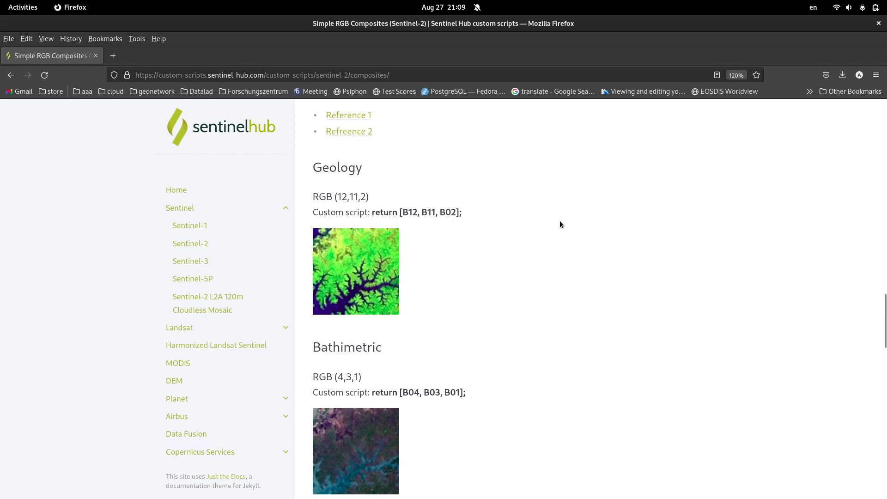
{"action": "scroll", "coordinate": [542, 219], "scroll_direction": "up", "scroll_amount": 6}
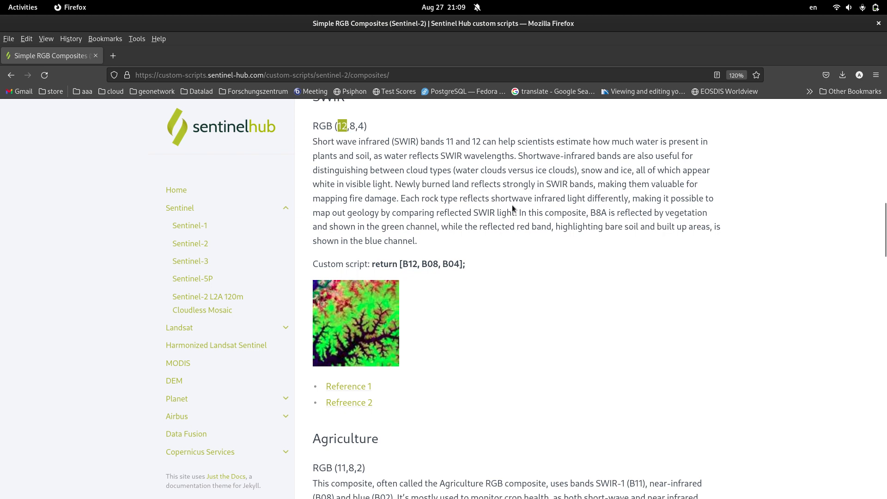
- Launch QGIS Desktop and shift the world map view slightly
{"action": "mouse_move", "coordinate": [1, 4]}
{"action": "type", "text": "qg"}
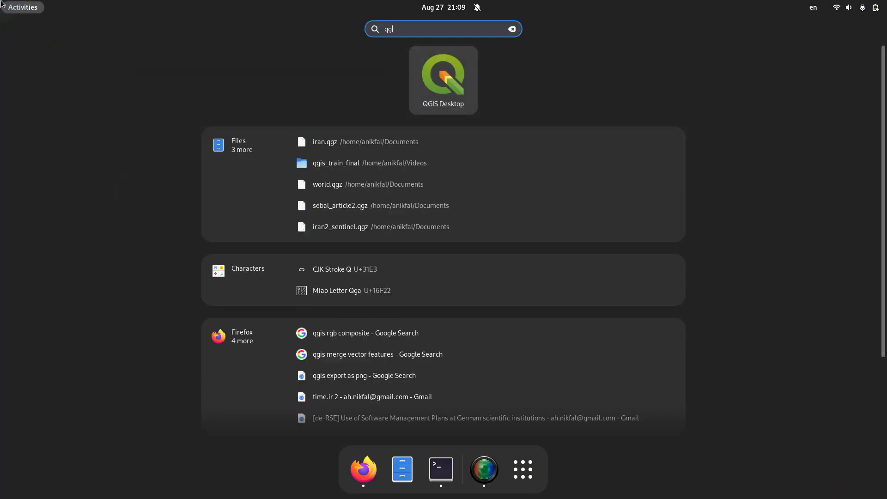
{"action": "key", "text": "Return"}
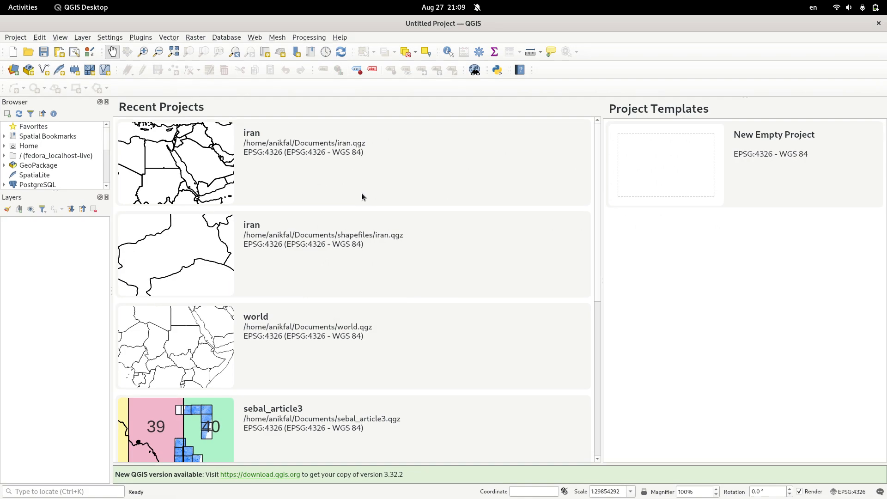
{"action": "left_click", "coordinate": [196, 161]}
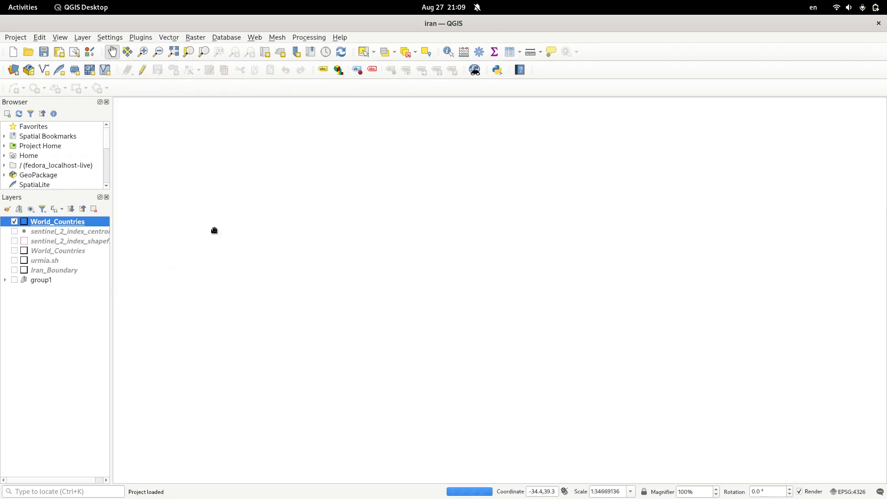
{"action": "left_click_drag", "start_coordinate": [476, 245], "coordinate": [446, 257]}
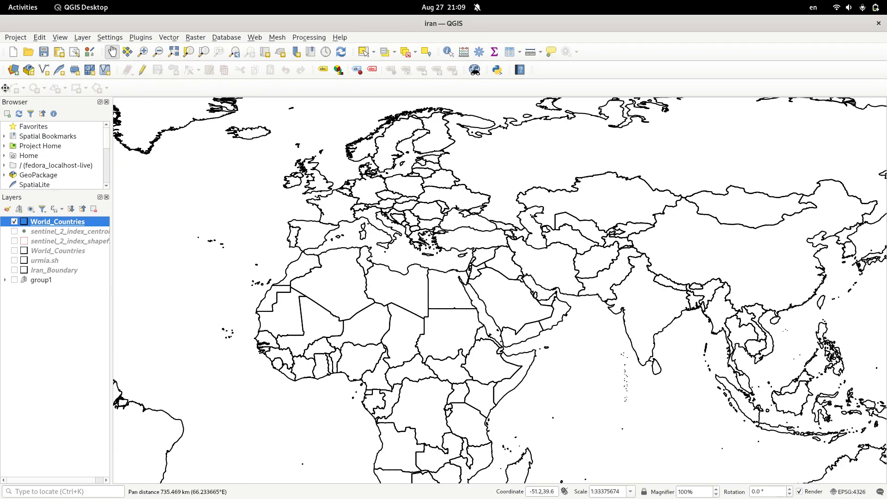
- Start adding a raster layer from file and browse to the extra_codes/urmia_lake/data2023 folder in the home directory
{"action": "left_click", "coordinate": [12, 72]}
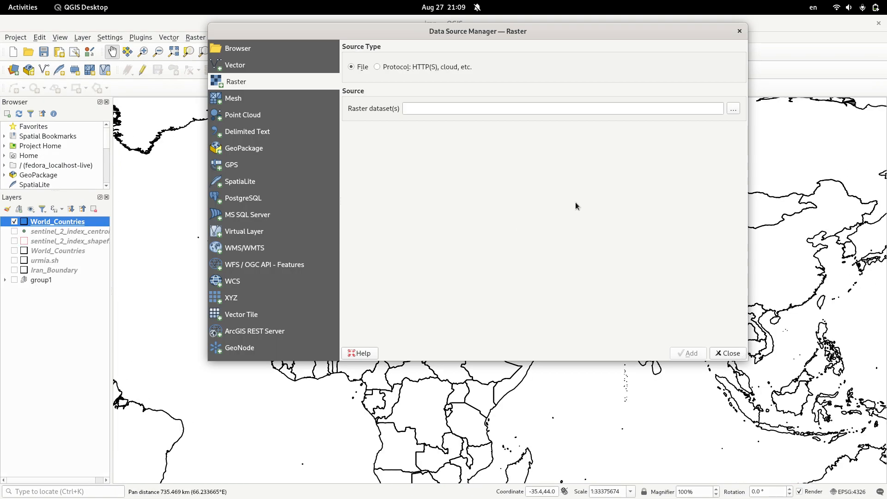
{"action": "left_click", "coordinate": [733, 109]}
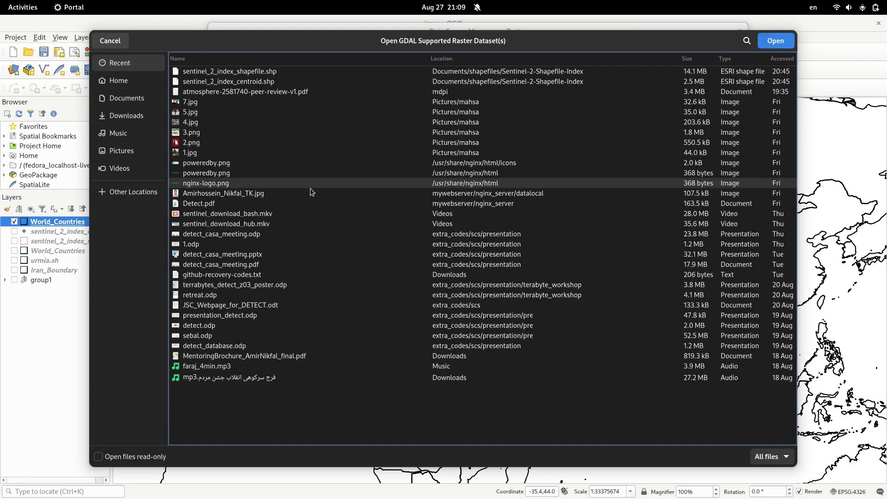
{"action": "left_click", "coordinate": [118, 85]}
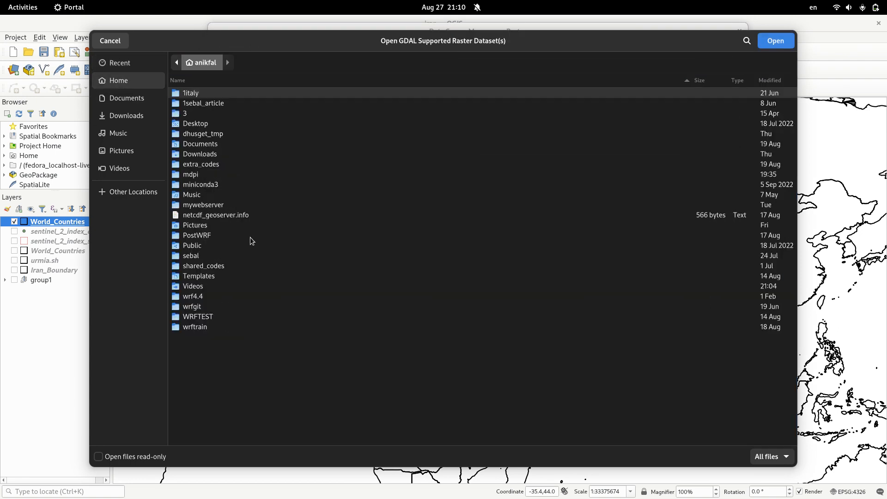
{"action": "double_click", "coordinate": [201, 165]}
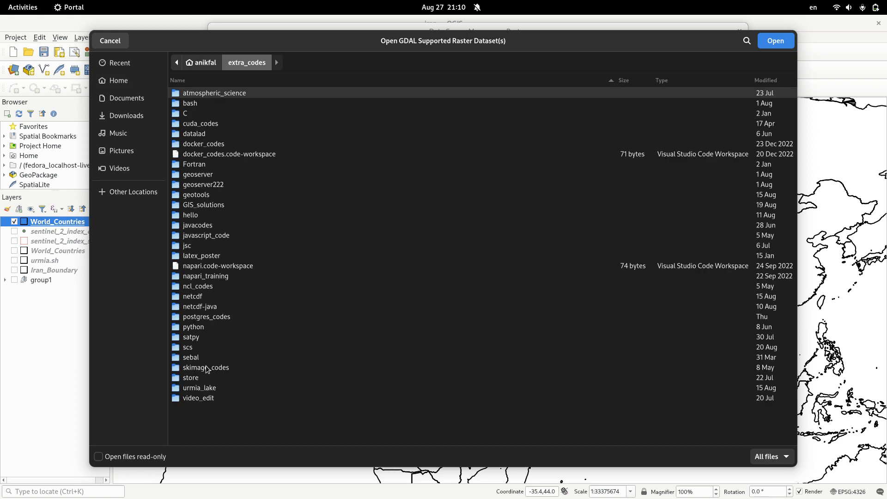
{"action": "double_click", "coordinate": [197, 388]}
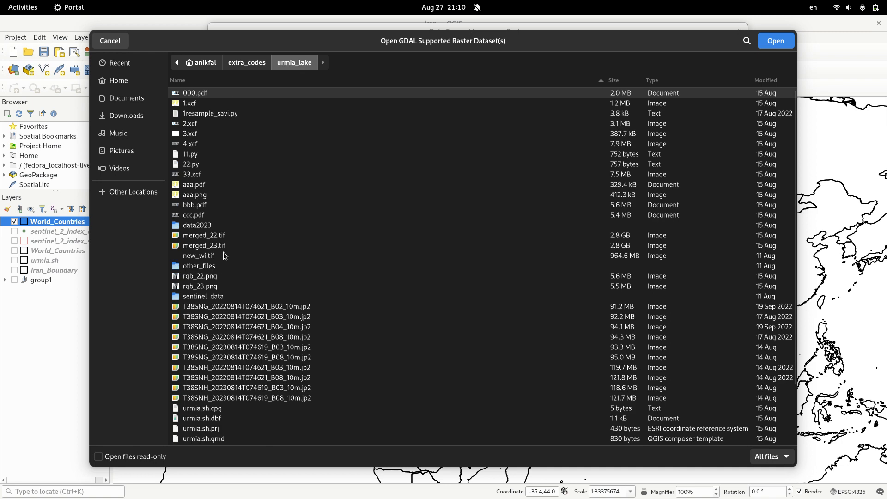
{"action": "double_click", "coordinate": [190, 225]}
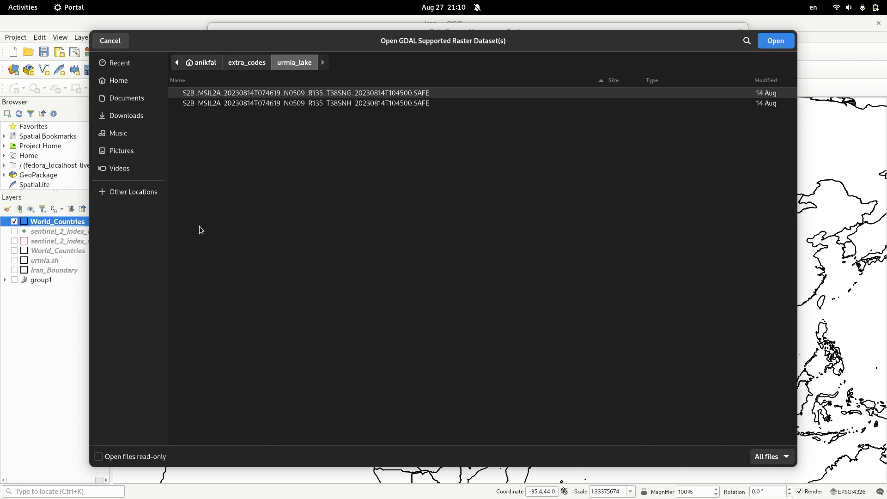
- Open the R10m folder inside the T38SNG SAFE product's GRANULE and IMG_DATA folders
{"action": "double_click", "coordinate": [233, 93]}
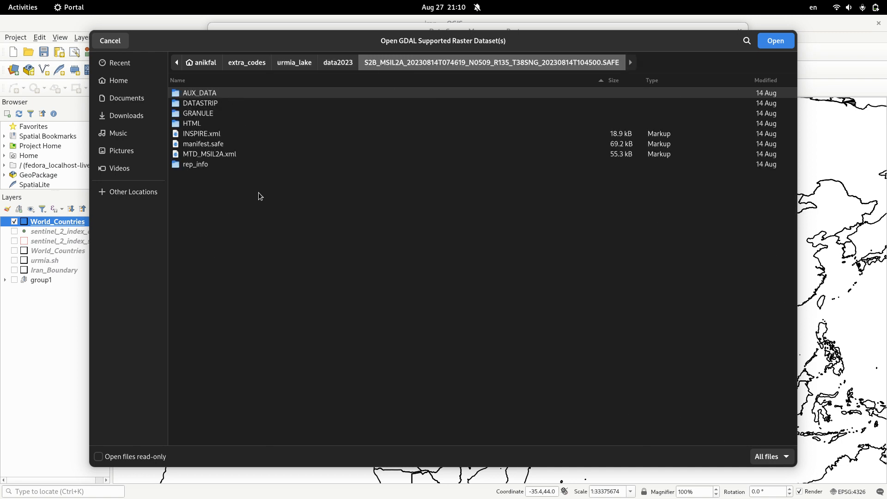
{"action": "double_click", "coordinate": [191, 113]}
{"action": "double_click", "coordinate": [204, 95]}
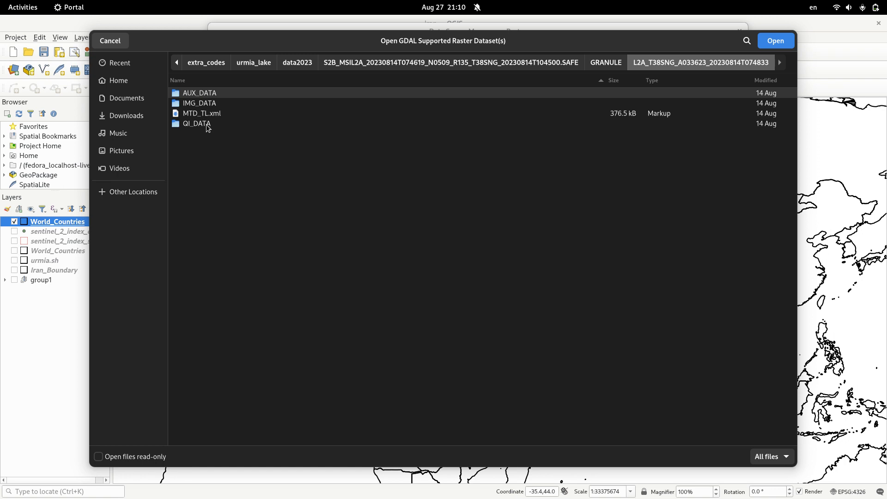
{"action": "double_click", "coordinate": [199, 103]}
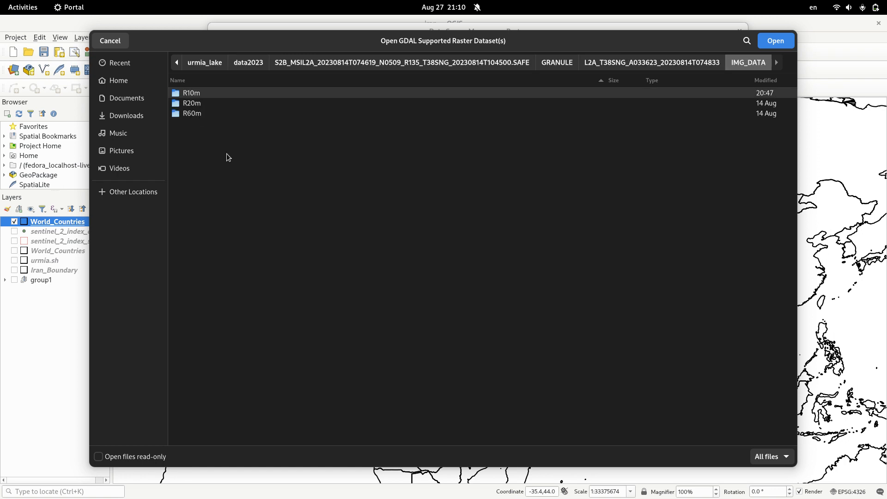
{"action": "double_click", "coordinate": [196, 94]}
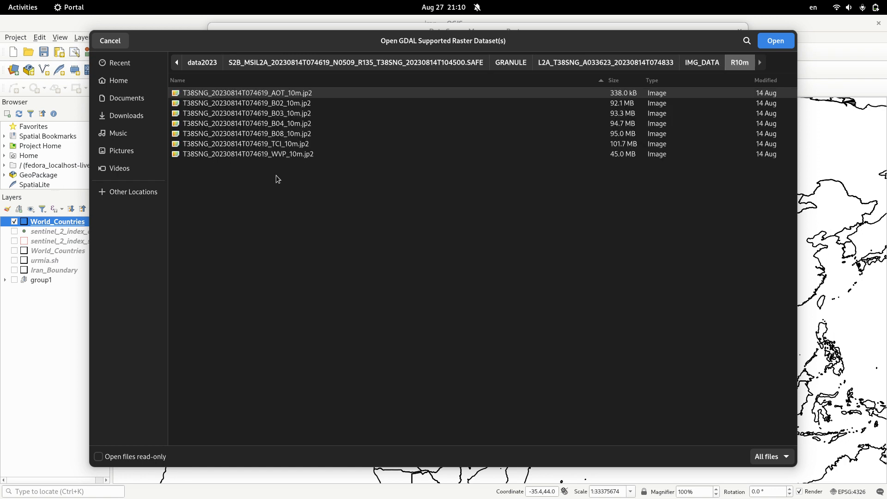
- Switch back to Firefox and check the True Color band combination on the Sentinel Hub composites page
{"action": "mouse_move", "coordinate": [1, 1]}
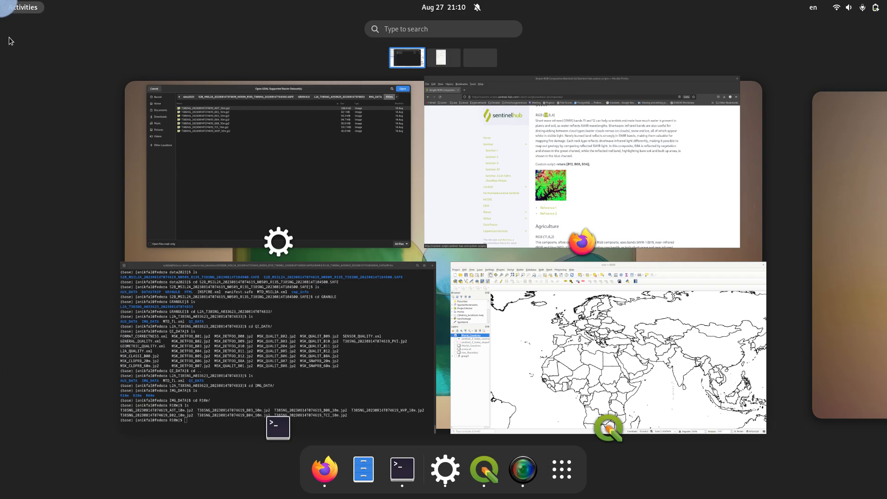
{"action": "left_click", "coordinate": [624, 201]}
{"action": "scroll", "coordinate": [529, 254], "scroll_direction": "up", "scroll_amount": 8}
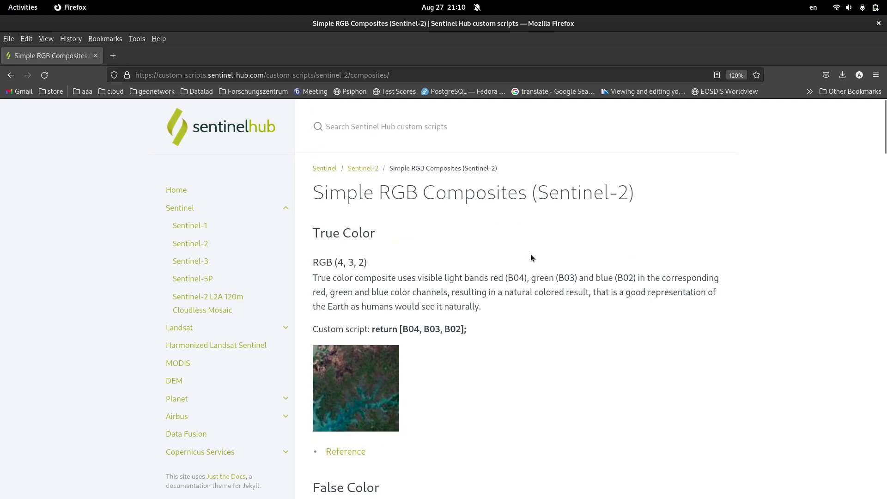
- Compare the False Color and True Color band combinations on the Simple RGB Composites page
{"action": "scroll", "coordinate": [530, 254], "scroll_direction": "down", "scroll_amount": 4}
{"action": "scroll", "coordinate": [531, 253], "scroll_direction": "down", "scroll_amount": 3}
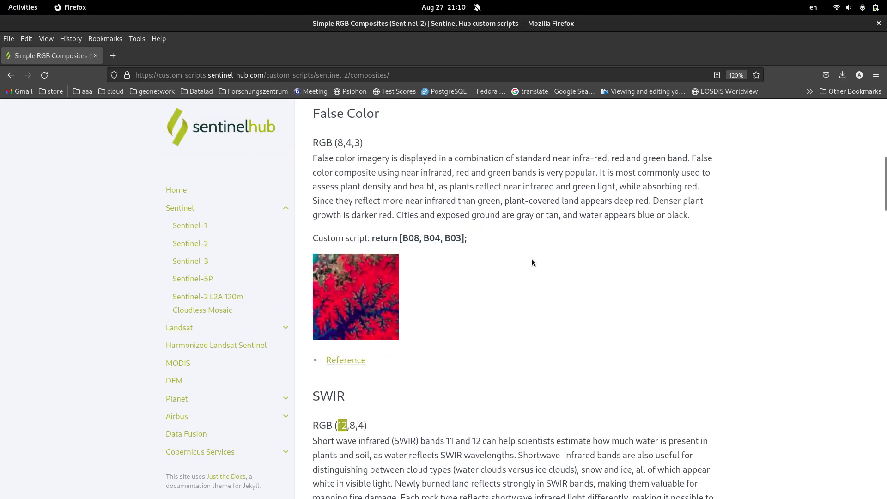
{"action": "scroll", "coordinate": [529, 252], "scroll_direction": "up", "scroll_amount": 12}
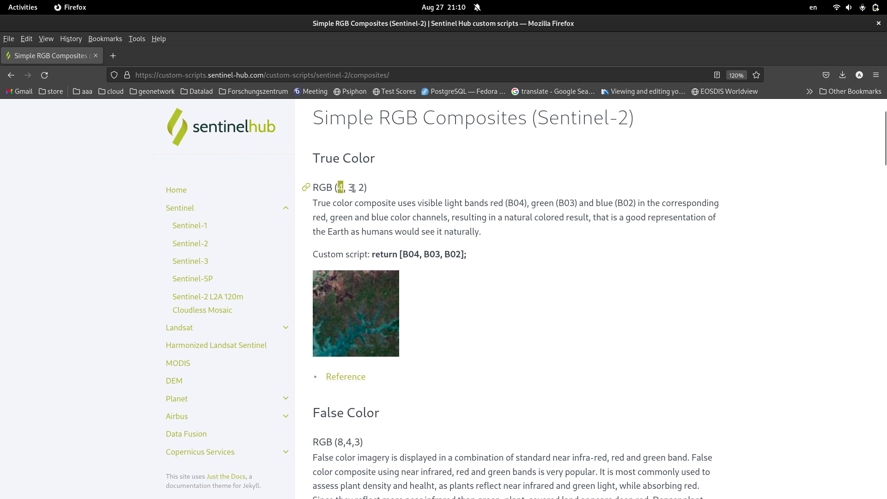
- Return to the raster file selection and add the B02, B03 and B04 10 m JP2 images as layers in QGIS
{"action": "mouse_move", "coordinate": [0, 0]}
{"action": "left_click", "coordinate": [204, 200]}
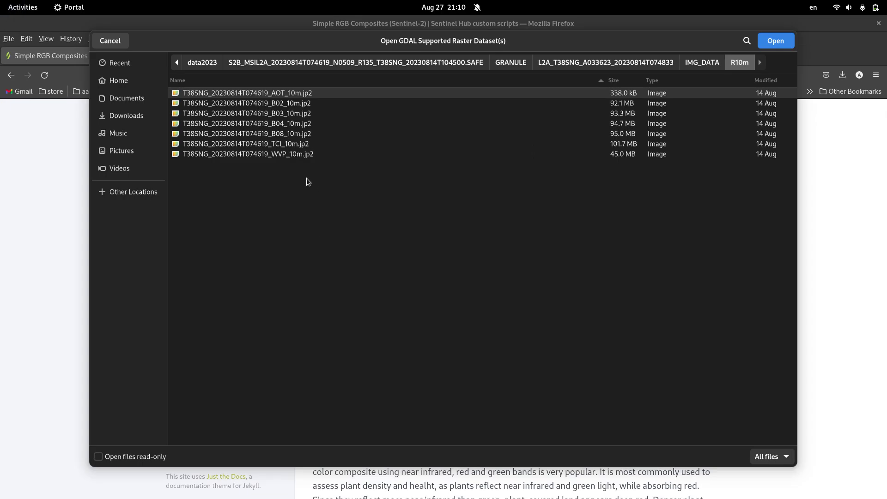
{"action": "left_click", "coordinate": [293, 125]}
{"action": "left_click", "coordinate": [286, 115], "text": "ctrl"}
{"action": "left_click", "coordinate": [284, 105], "text": "ctrl"}
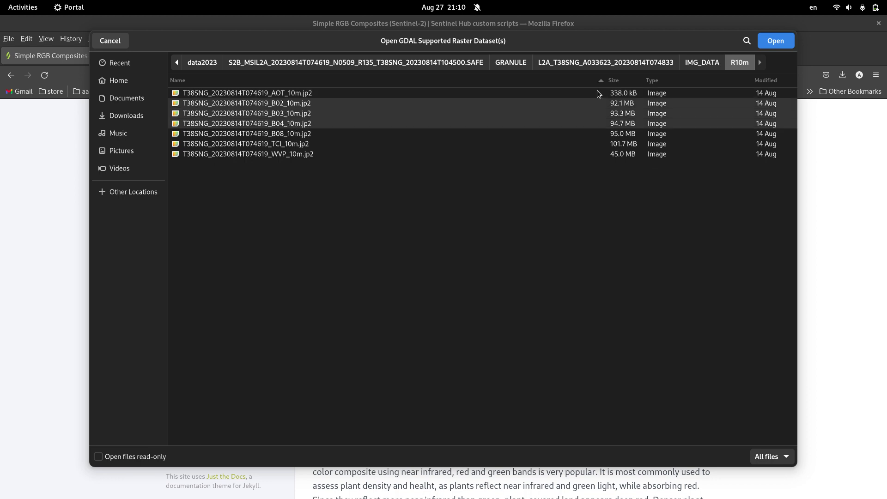
{"action": "left_click", "coordinate": [767, 43]}
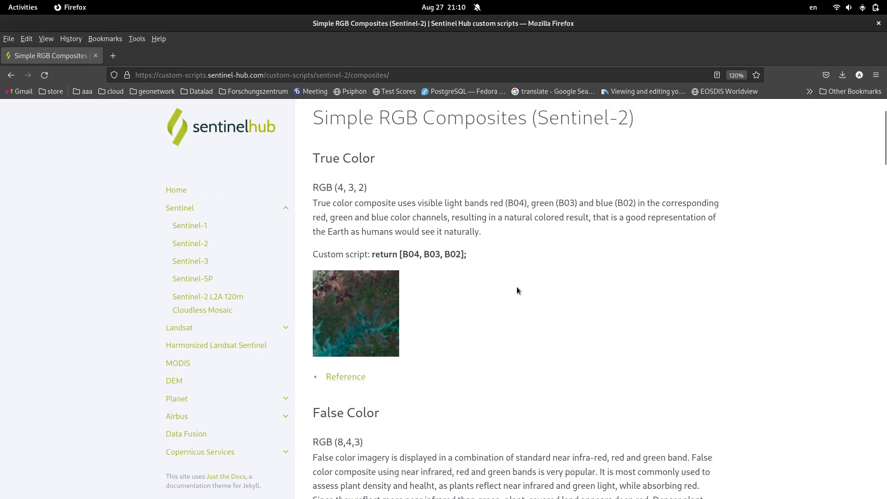
{"action": "mouse_move", "coordinate": [1, 1]}
{"action": "left_click", "coordinate": [454, 337]}
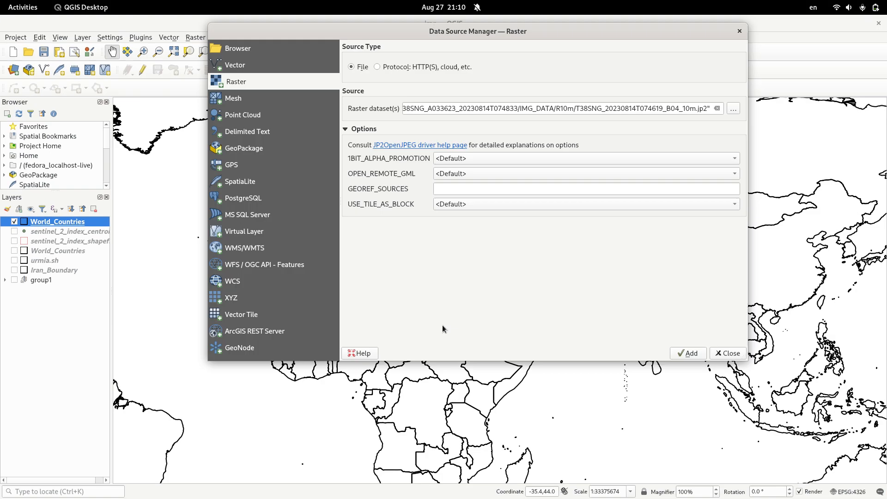
{"action": "left_click", "coordinate": [685, 355]}
{"action": "left_click", "coordinate": [721, 356]}
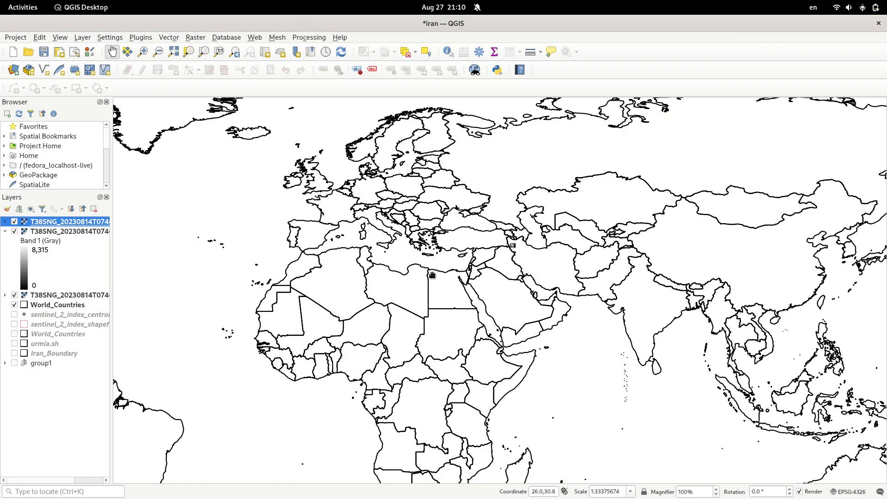
- Examine the loaded Sentinel-2 tile on the map, hiding the band layers one after another and leaving only the lowest one shown
{"action": "scroll", "coordinate": [540, 251], "scroll_direction": "up", "scroll_amount": 1}
{"action": "scroll", "coordinate": [517, 249], "scroll_direction": "up", "scroll_amount": 4}
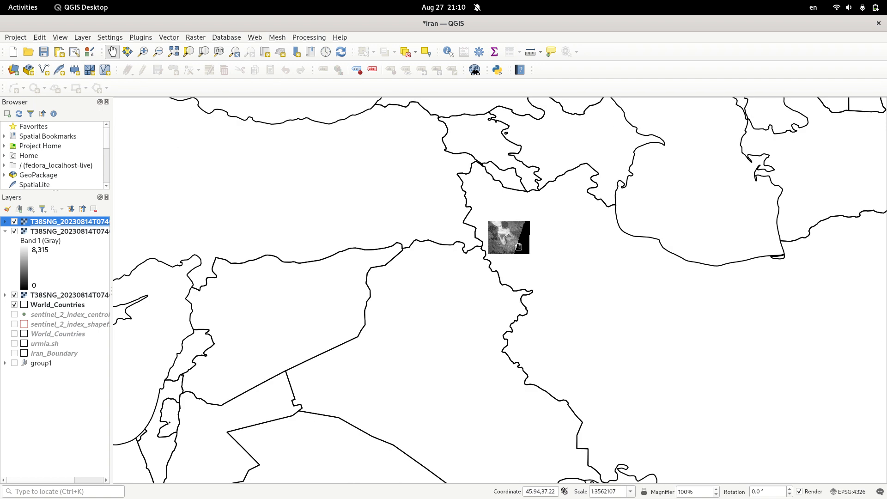
{"action": "left_click_drag", "start_coordinate": [517, 217], "coordinate": [443, 264]}
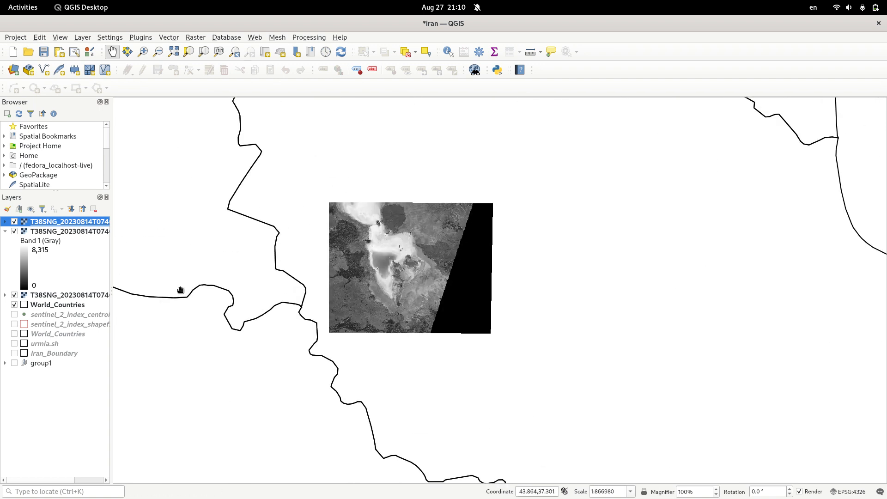
{"action": "left_click_drag", "start_coordinate": [199, 299], "coordinate": [217, 298]}
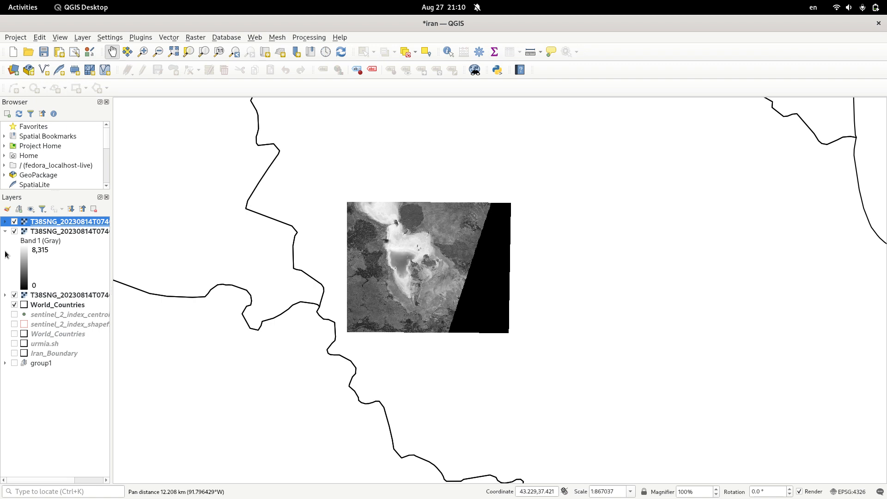
{"action": "left_click", "coordinate": [14, 222]}
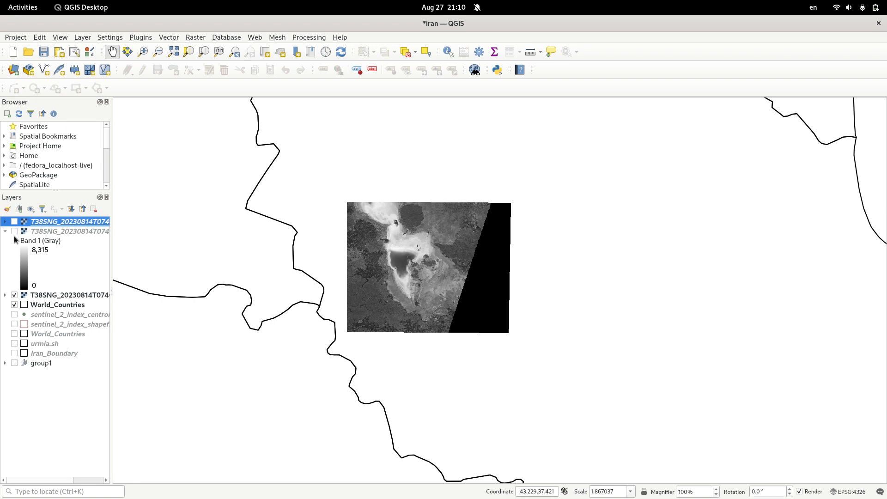
{"action": "left_click", "coordinate": [15, 231]}
{"action": "left_click", "coordinate": [14, 295]}
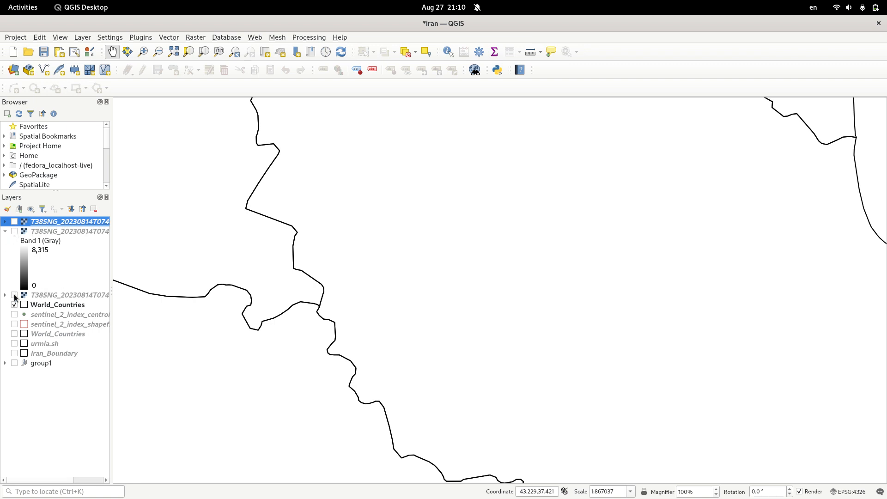
{"action": "left_click", "coordinate": [14, 295]}
- Move the World_Countries layer above the band rasters, collapse the open band legend and show all three bands again
{"action": "left_click_drag", "start_coordinate": [42, 305], "coordinate": [53, 219]}
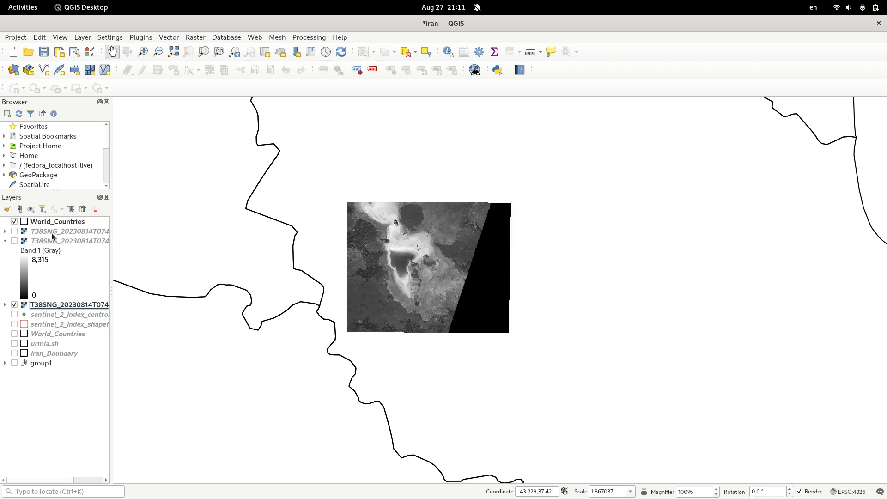
{"action": "left_click", "coordinate": [5, 240]}
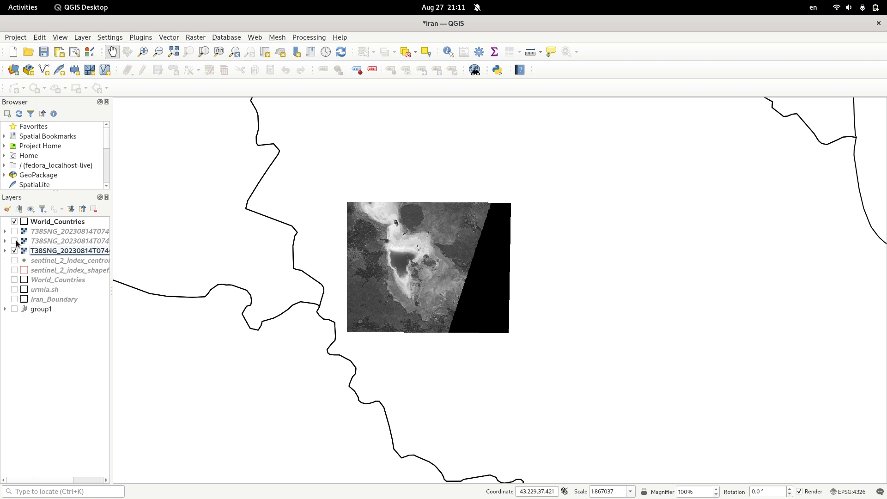
{"action": "left_click", "coordinate": [14, 241]}
{"action": "left_click", "coordinate": [14, 231]}
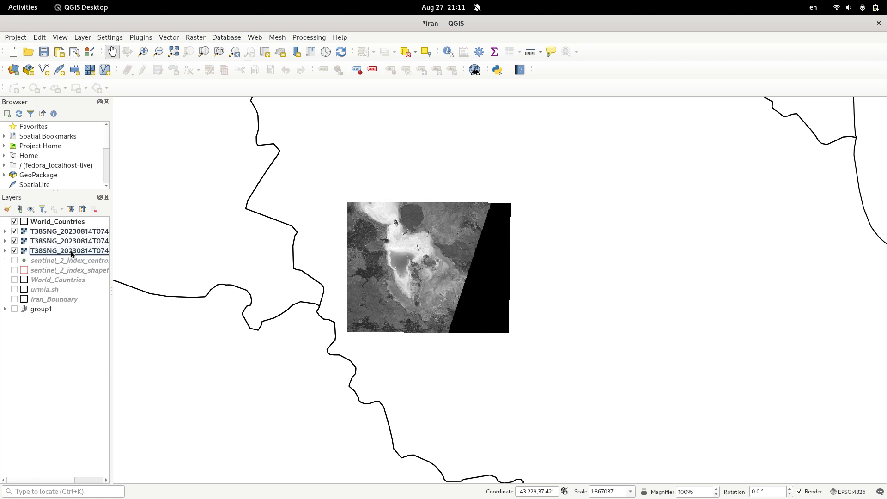
- Widen the layer list to read the full names and check the B04, B03 and B02 layers
{"action": "left_click_drag", "start_coordinate": [113, 247], "coordinate": [188, 251]}
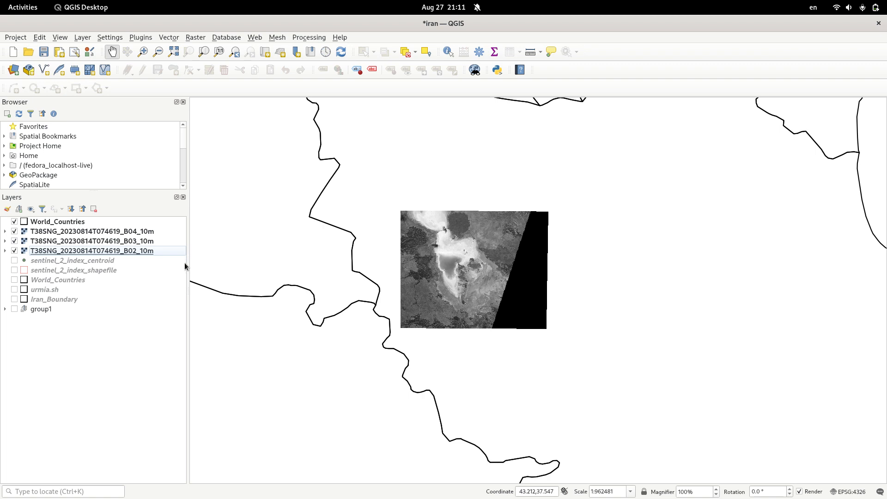
{"action": "left_click", "coordinate": [96, 241]}
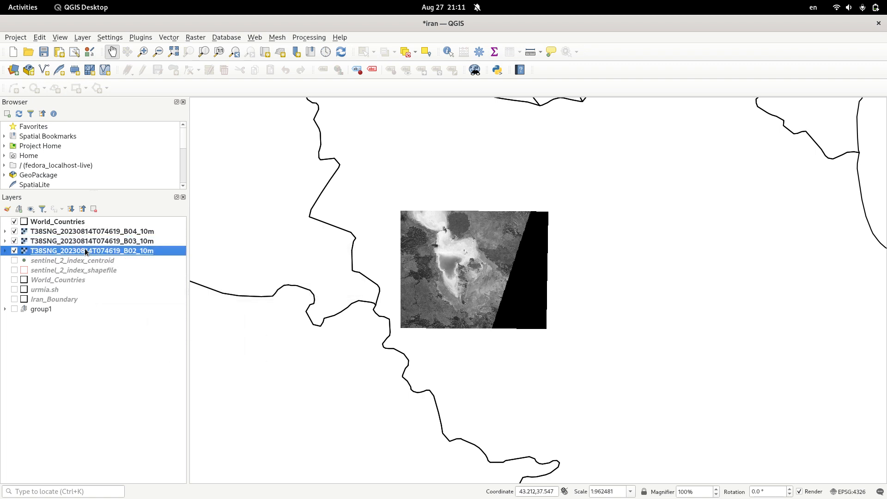
{"action": "left_click", "coordinate": [84, 231]}
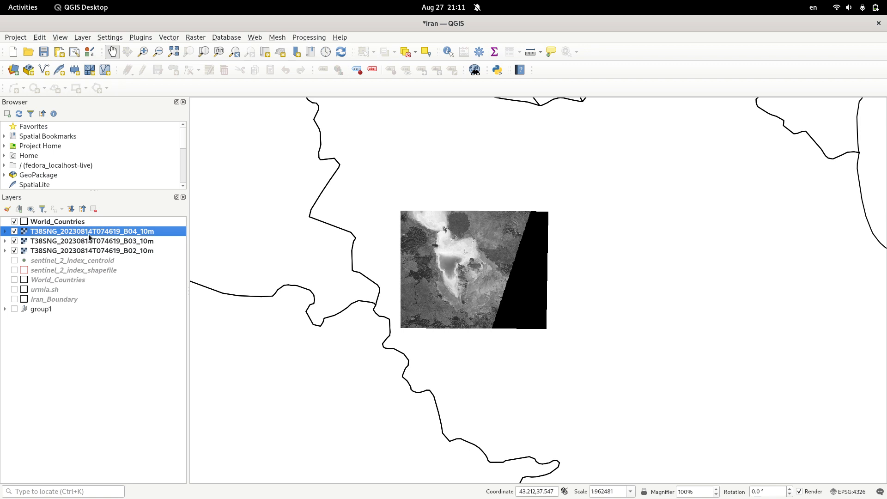
{"action": "left_click", "coordinate": [86, 242]}
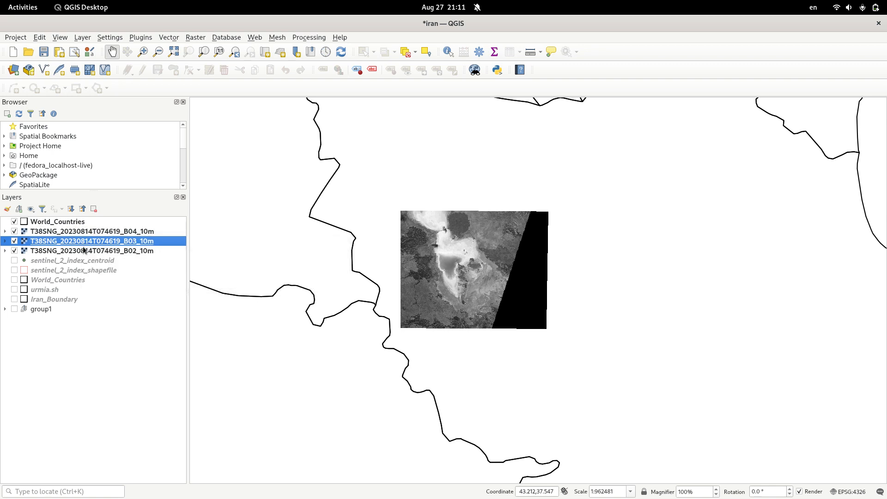
{"action": "left_click", "coordinate": [84, 250]}
{"action": "left_click", "coordinate": [84, 233]}
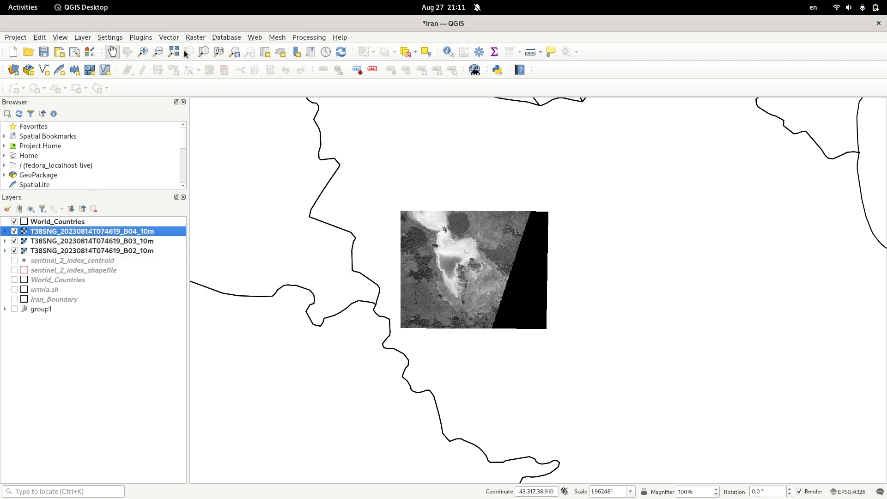
- Start Build Virtual Raster and choose the B02, B03 and B04 10 m layers as its inputs
{"action": "left_click", "coordinate": [195, 37]}
{"action": "mouse_move", "coordinate": [212, 88]}
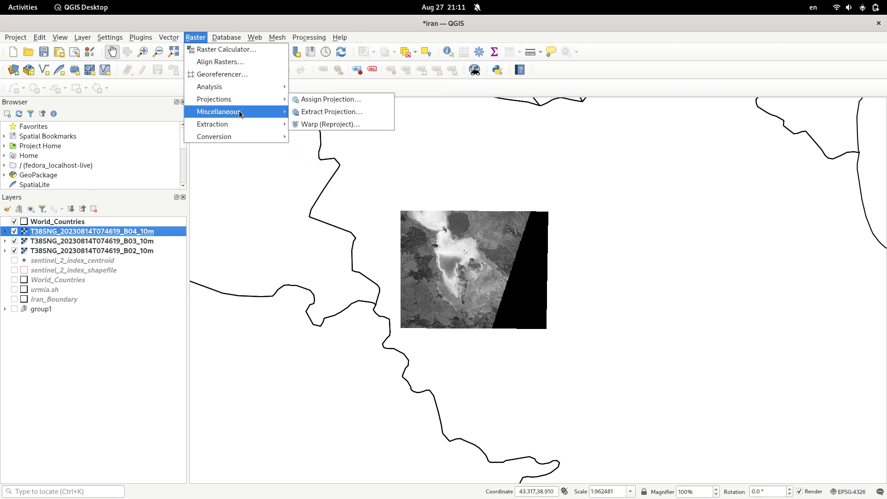
{"action": "mouse_move", "coordinate": [239, 115]}
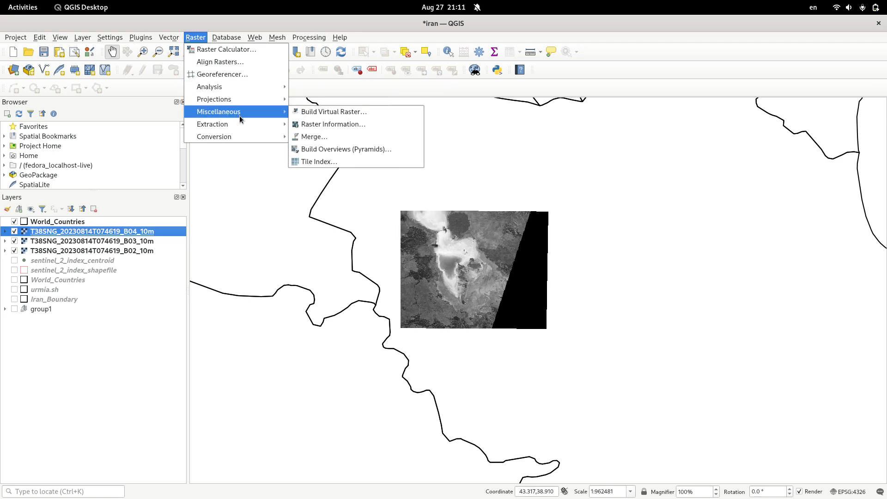
{"action": "left_click", "coordinate": [339, 113]}
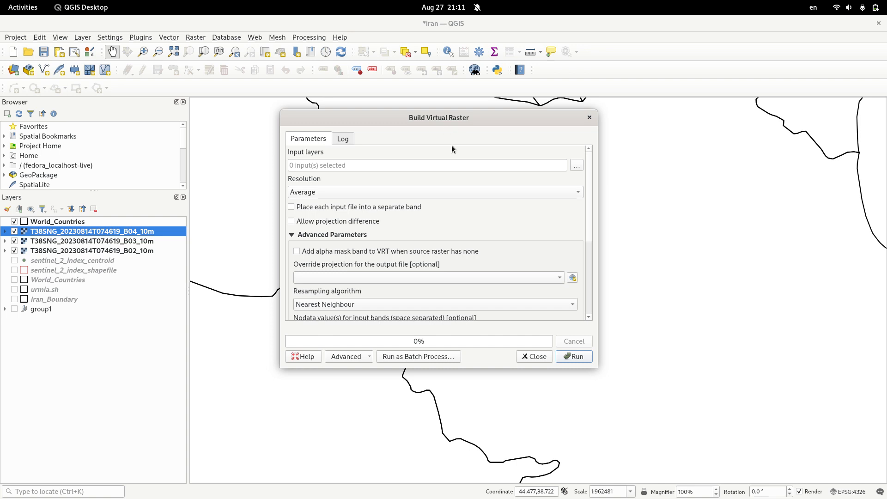
{"action": "left_click", "coordinate": [576, 166]}
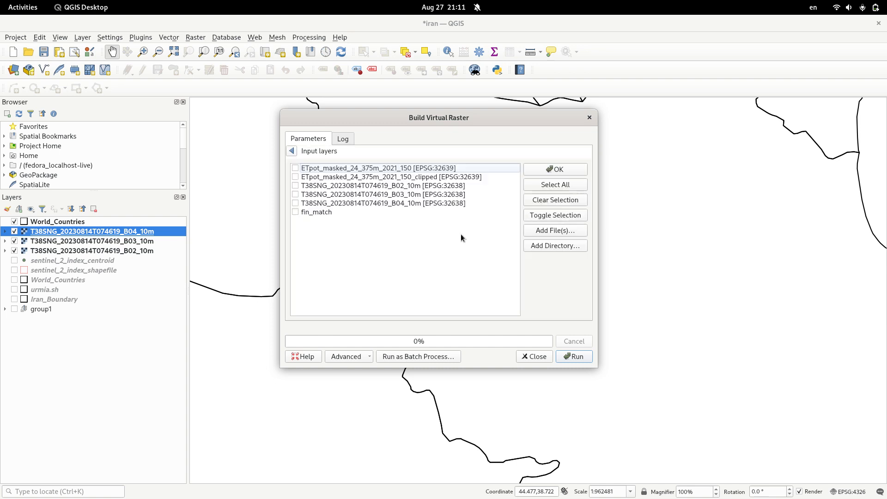
{"action": "left_click", "coordinate": [296, 186]}
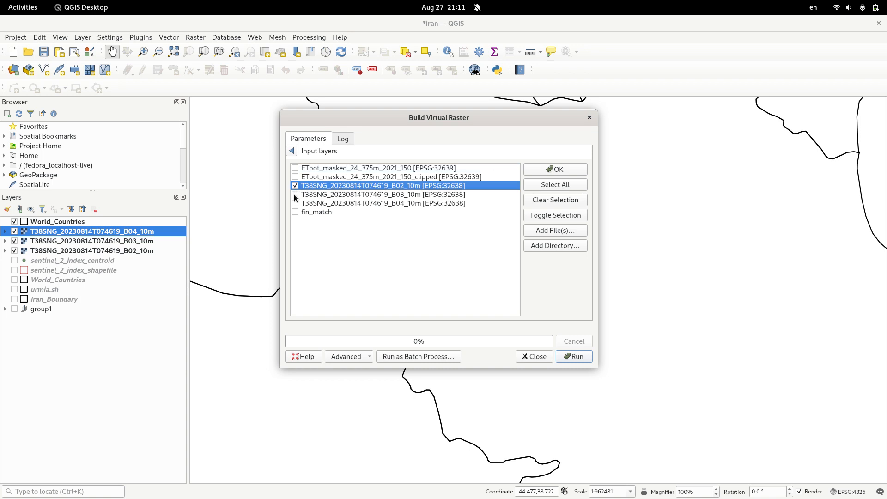
{"action": "left_click", "coordinate": [295, 194]}
{"action": "left_click", "coordinate": [295, 203]}
{"action": "left_click", "coordinate": [568, 171]}
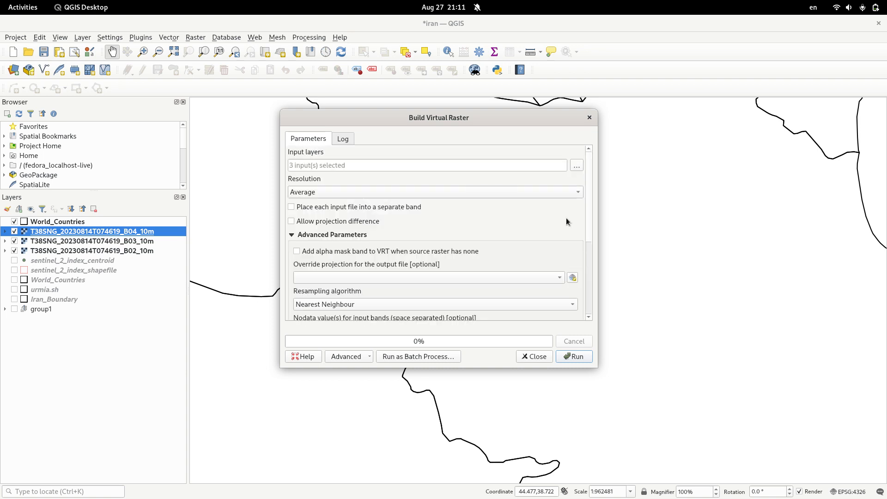
- Build the virtual raster with each input file placed into a separate band and close the dialog
{"action": "left_click", "coordinate": [290, 208]}
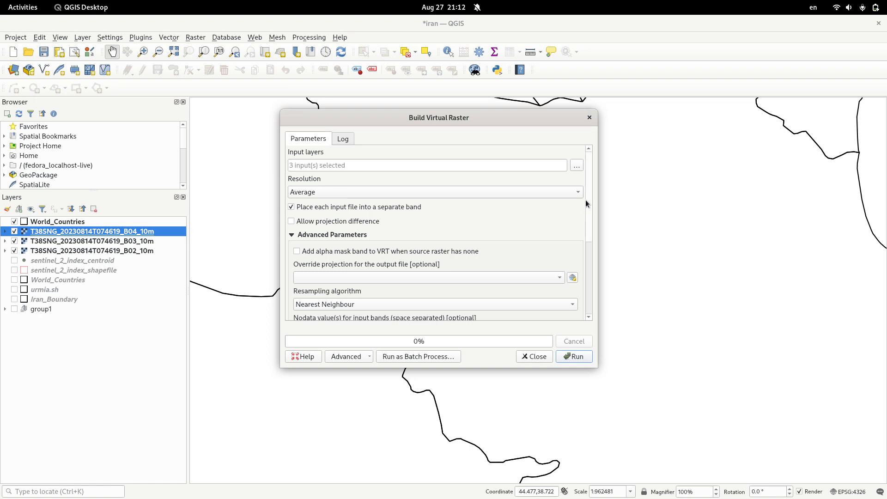
{"action": "left_click_drag", "start_coordinate": [586, 200], "coordinate": [586, 162]}
{"action": "left_click", "coordinate": [577, 356]}
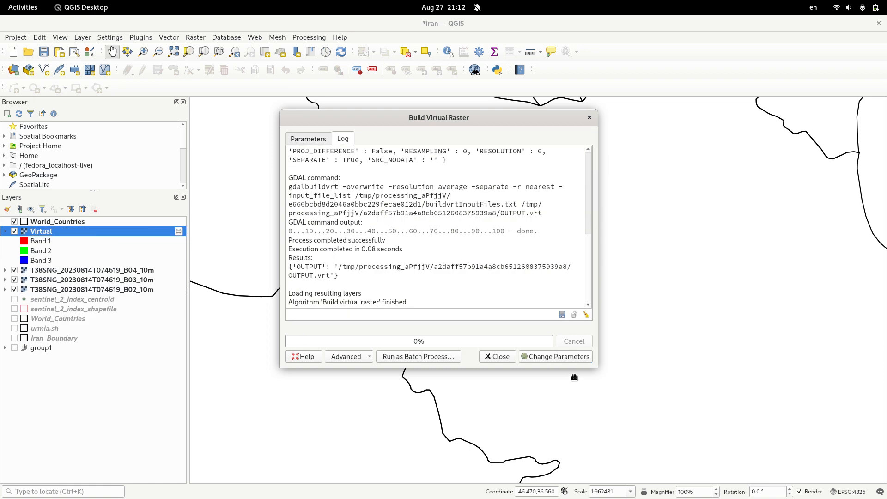
{"action": "left_click", "coordinate": [495, 361]}
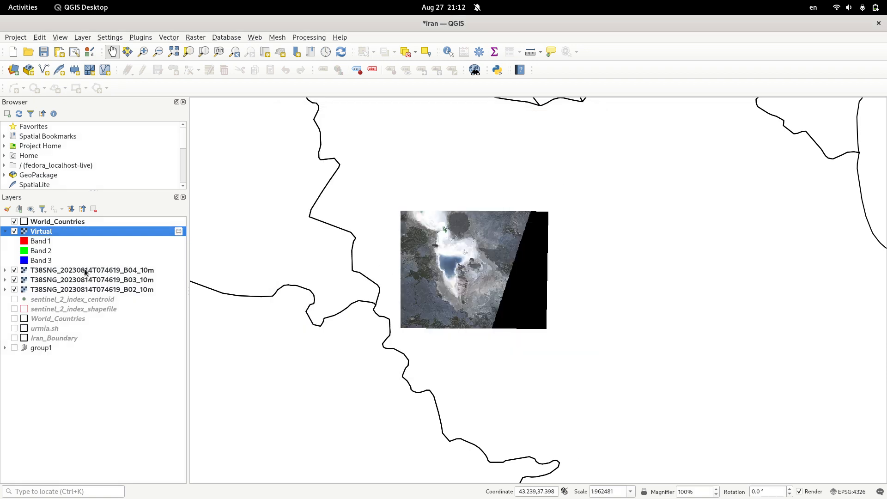
- Hide the individual B04, B03 and B02 band layers so only the virtual raster and World_Countries are shown
{"action": "left_click", "coordinate": [14, 272]}
{"action": "left_click", "coordinate": [14, 280]}
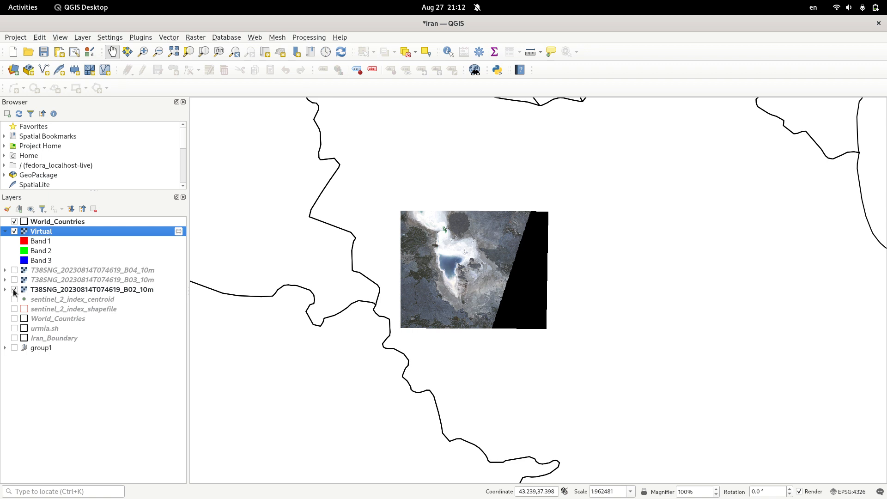
{"action": "left_click", "coordinate": [14, 291]}
- Examine the lake and its shoreline up close in the virtual raster composite
{"action": "scroll", "coordinate": [475, 266], "scroll_direction": "up", "scroll_amount": 1}
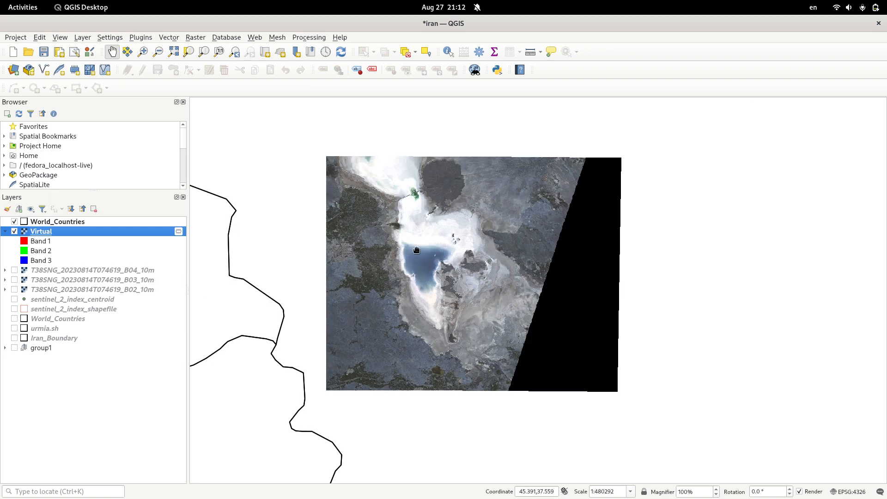
{"action": "scroll", "coordinate": [416, 250], "scroll_direction": "up", "scroll_amount": 1}
{"action": "left_click_drag", "start_coordinate": [389, 225], "coordinate": [396, 236]}
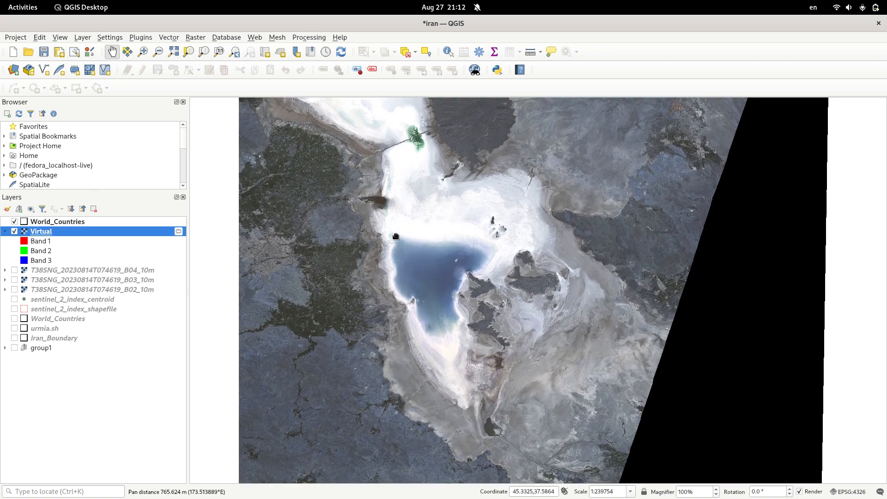
{"action": "left_click_drag", "start_coordinate": [417, 258], "coordinate": [425, 259]}
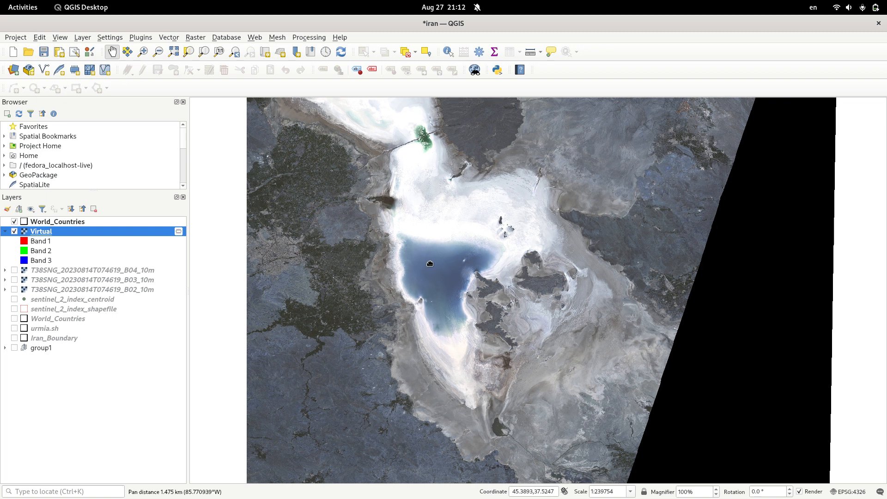
{"action": "scroll", "coordinate": [486, 244], "scroll_direction": "down", "scroll_amount": 1}
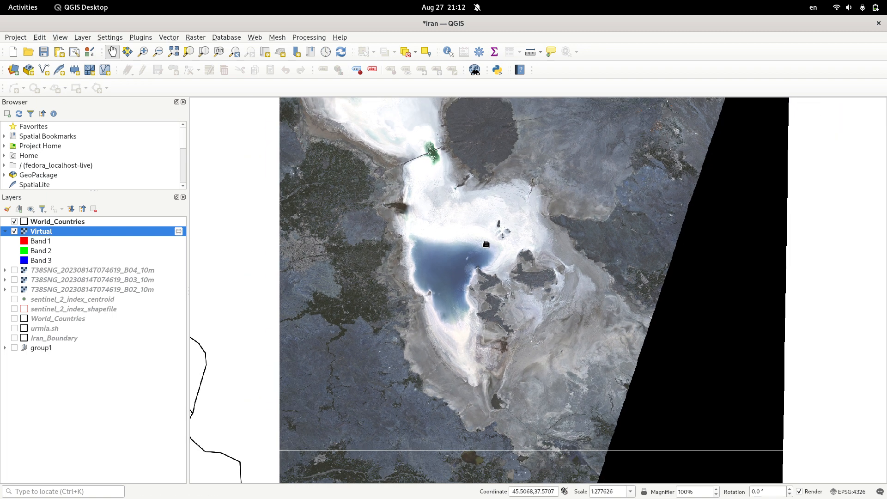
{"action": "left_click_drag", "start_coordinate": [486, 244], "coordinate": [453, 248]}
{"action": "scroll", "coordinate": [410, 277], "scroll_direction": "up", "scroll_amount": 2}
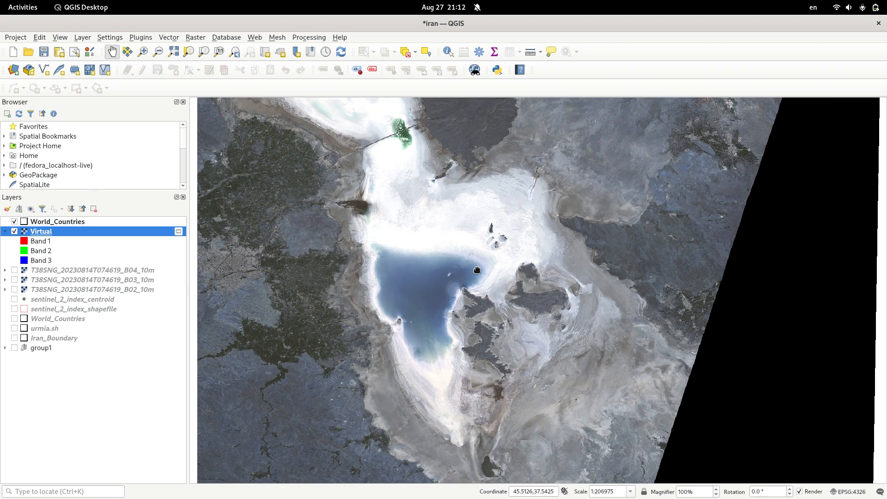
- Examine the lake surroundings in the virtual raster, then the roads, fields and settlements west of the lake up close
{"action": "left_click_drag", "start_coordinate": [385, 287], "coordinate": [397, 275]}
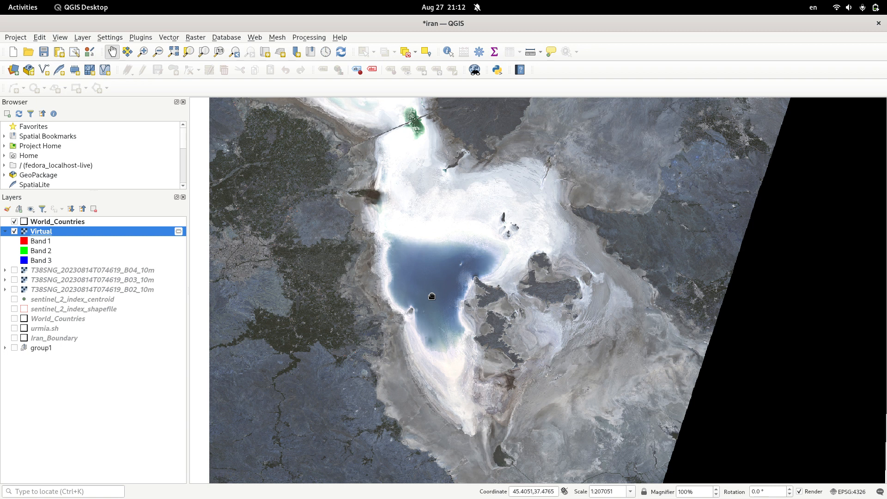
{"action": "left_click_drag", "start_coordinate": [443, 254], "coordinate": [445, 272]}
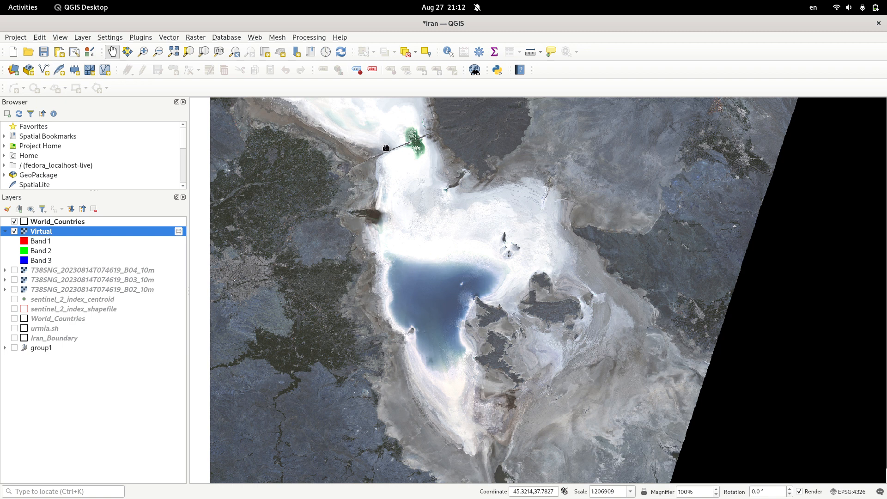
{"action": "left_click_drag", "start_coordinate": [426, 317], "coordinate": [409, 309]}
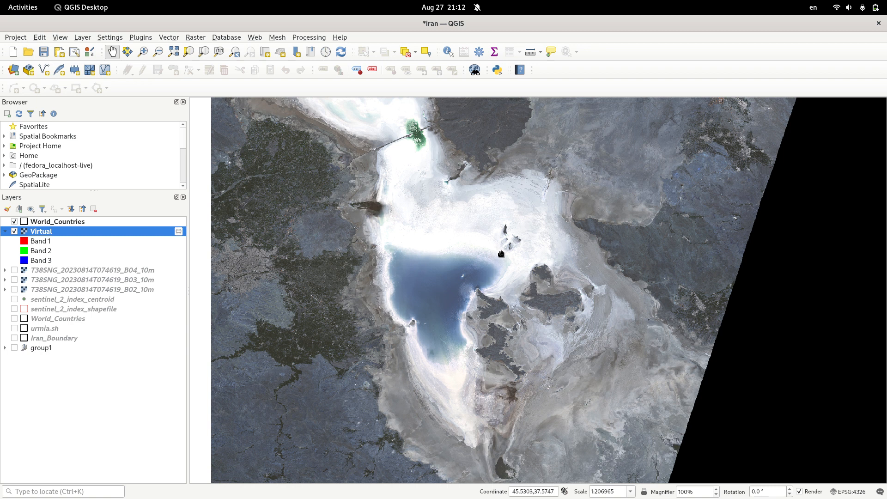
{"action": "left_click_drag", "start_coordinate": [501, 254], "coordinate": [510, 249]}
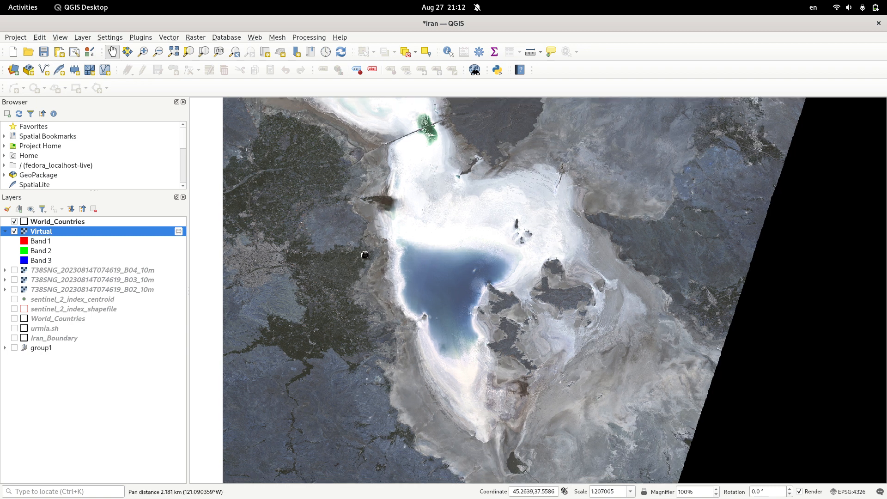
{"action": "scroll", "coordinate": [319, 293], "scroll_direction": "up", "scroll_amount": 4}
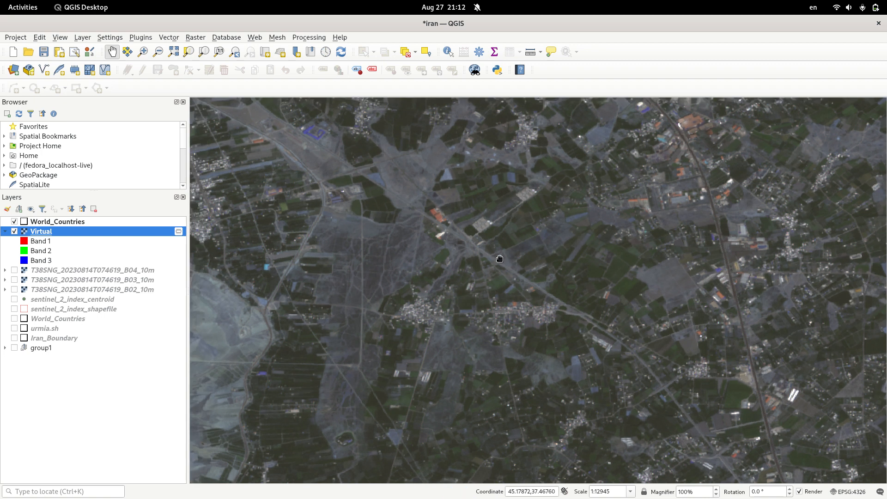
{"action": "left_click_drag", "start_coordinate": [499, 259], "coordinate": [391, 288]}
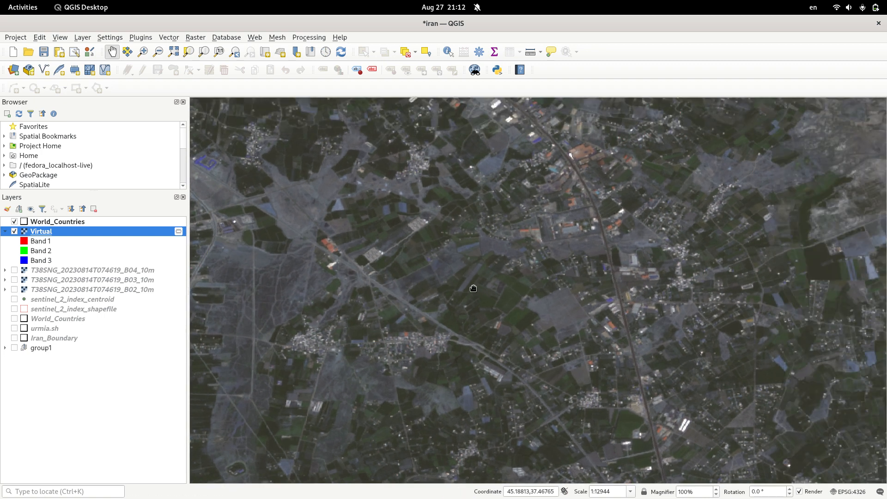
{"action": "left_click_drag", "start_coordinate": [575, 247], "coordinate": [482, 285]}
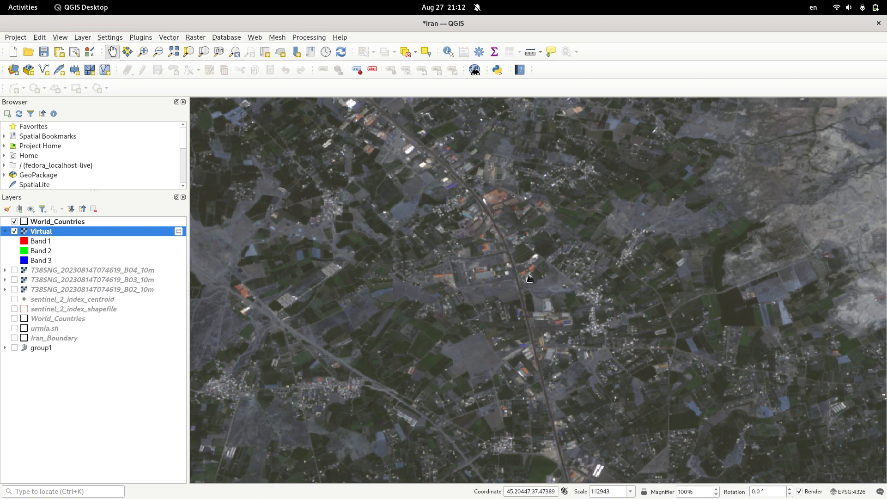
{"action": "left_click_drag", "start_coordinate": [553, 257], "coordinate": [430, 258]}
- Inspect the virtual raster from the western farmland across the dry shore to the lake, ending with the whole tile in view
{"action": "scroll", "coordinate": [568, 261], "scroll_direction": "down", "scroll_amount": 1}
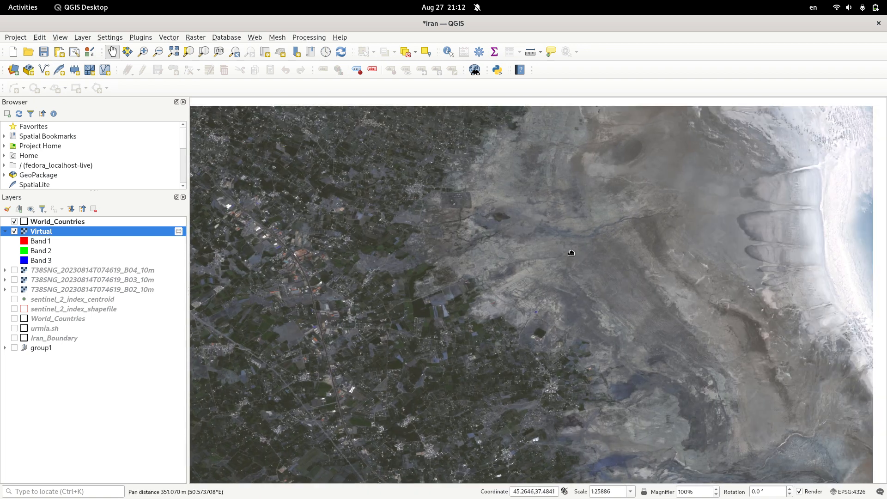
{"action": "left_click_drag", "start_coordinate": [571, 253], "coordinate": [491, 262]}
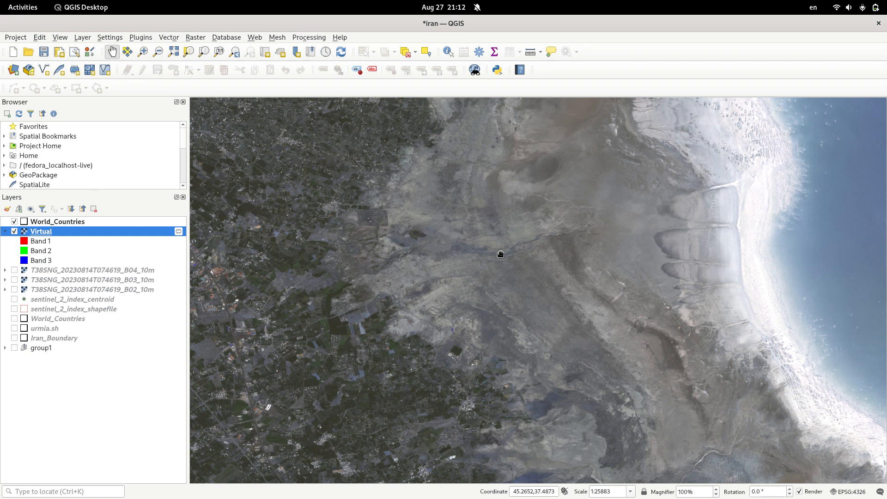
{"action": "scroll", "coordinate": [498, 250], "scroll_direction": "down", "scroll_amount": 1}
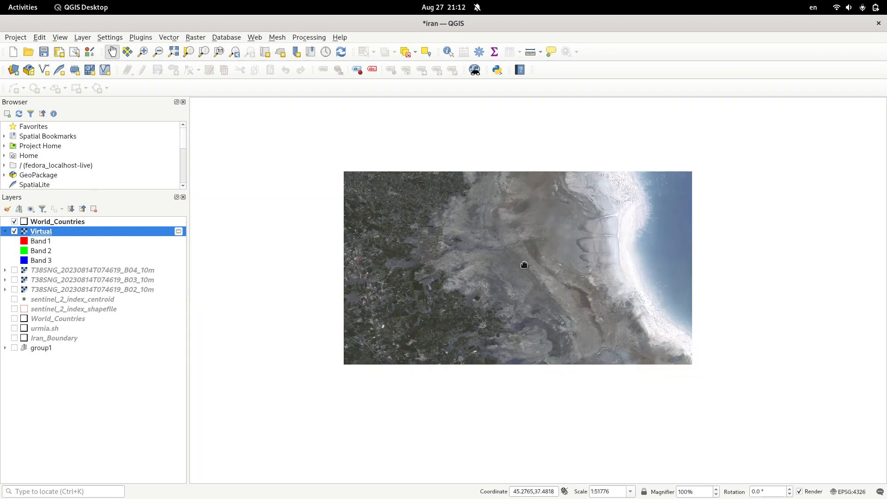
{"action": "left_click_drag", "start_coordinate": [488, 245], "coordinate": [386, 235]}
{"action": "scroll", "coordinate": [422, 248], "scroll_direction": "down", "scroll_amount": 1}
{"action": "scroll", "coordinate": [423, 248], "scroll_direction": "down", "scroll_amount": 1}
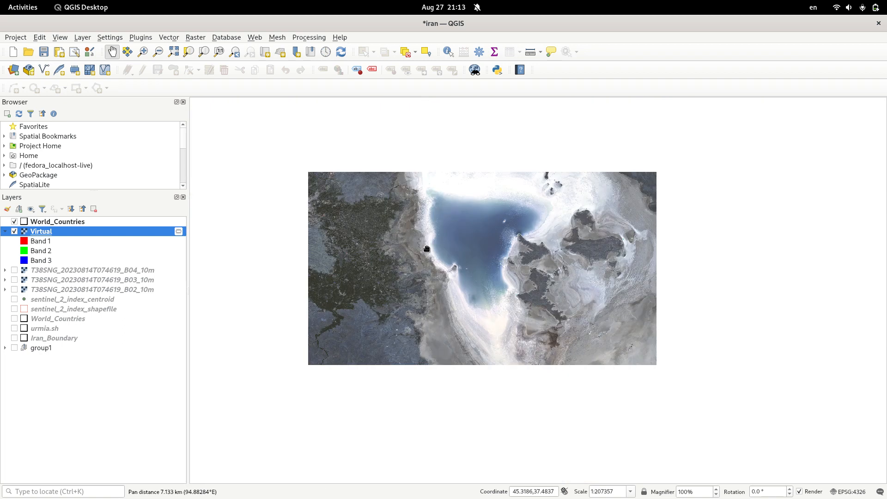
{"action": "left_click_drag", "start_coordinate": [594, 176], "coordinate": [472, 248]}
{"action": "scroll", "coordinate": [509, 233], "scroll_direction": "down", "scroll_amount": 1}
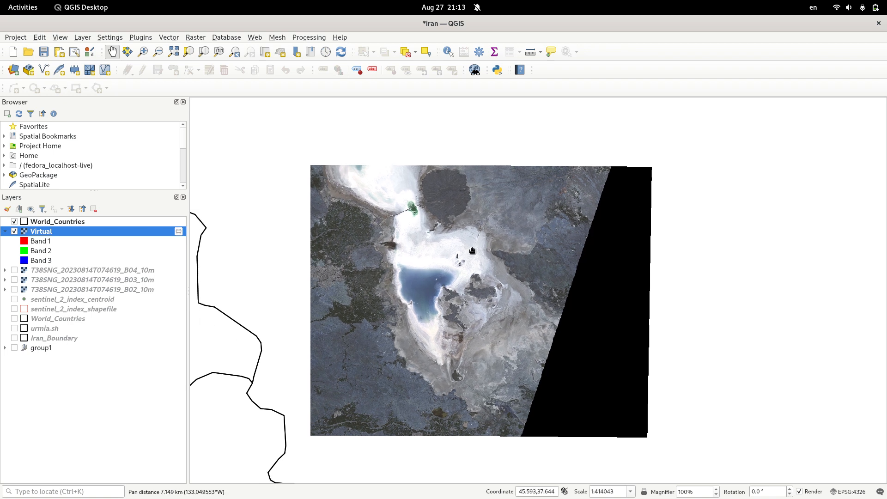